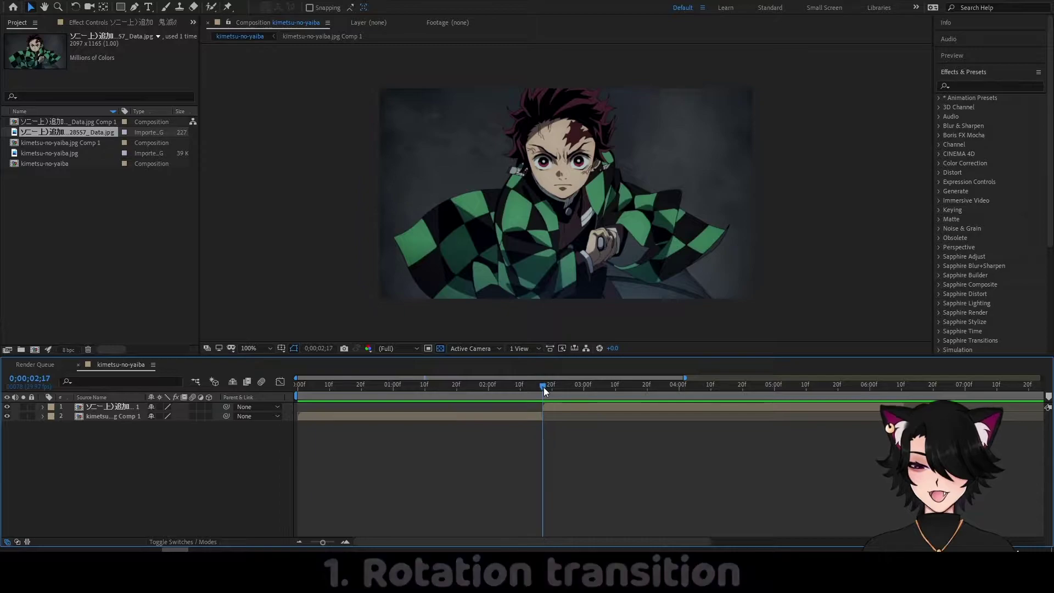
Step: Show the rotation of the first clip (layer 2) and keyframe it at 0;00;02;03 and at the cut at 0;00;02;17
left_click(489, 416)
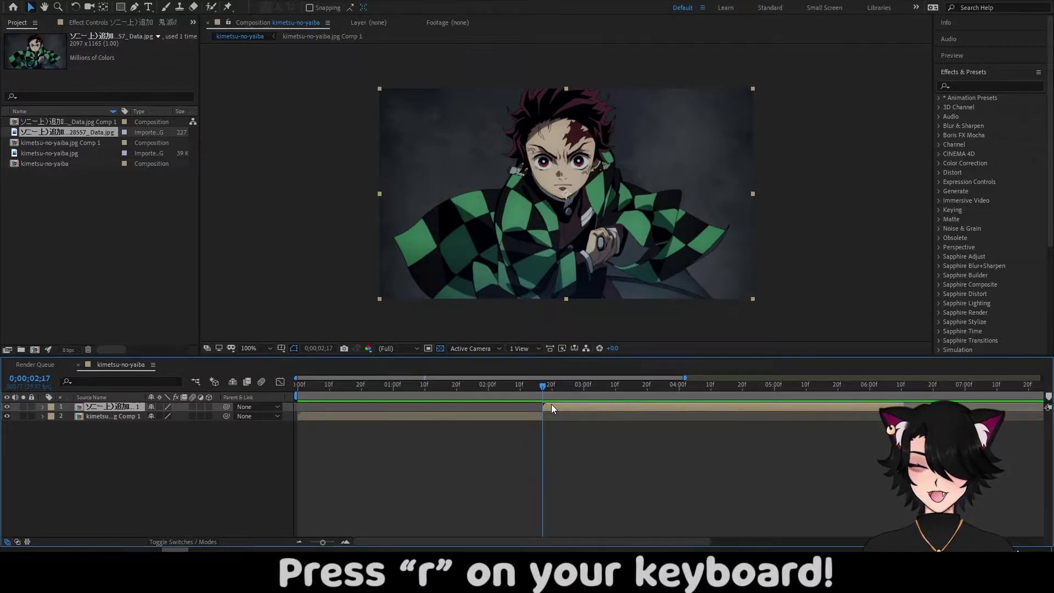
key("r")
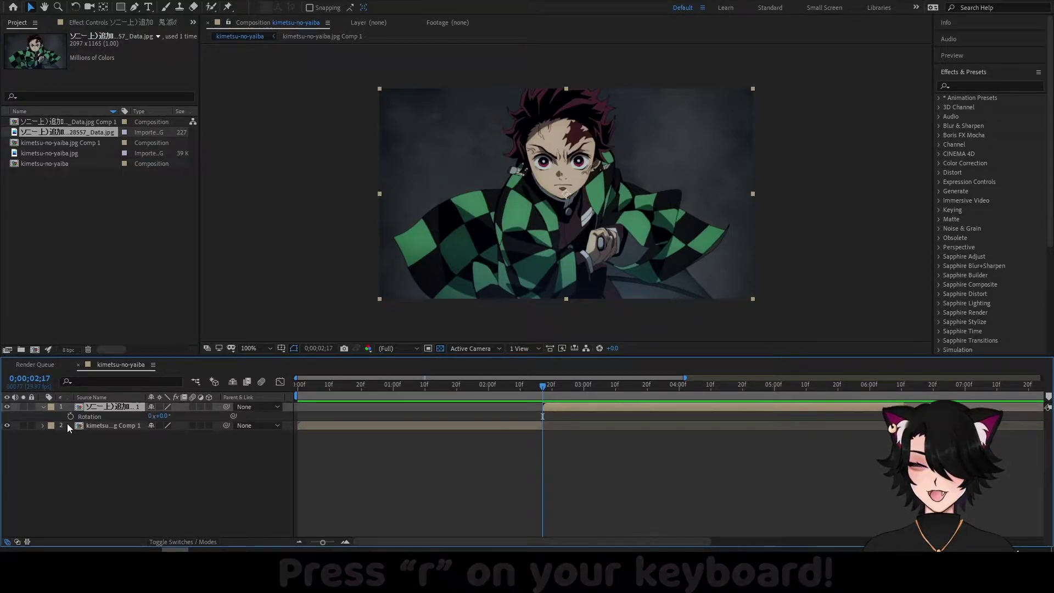
left_click(531, 424)
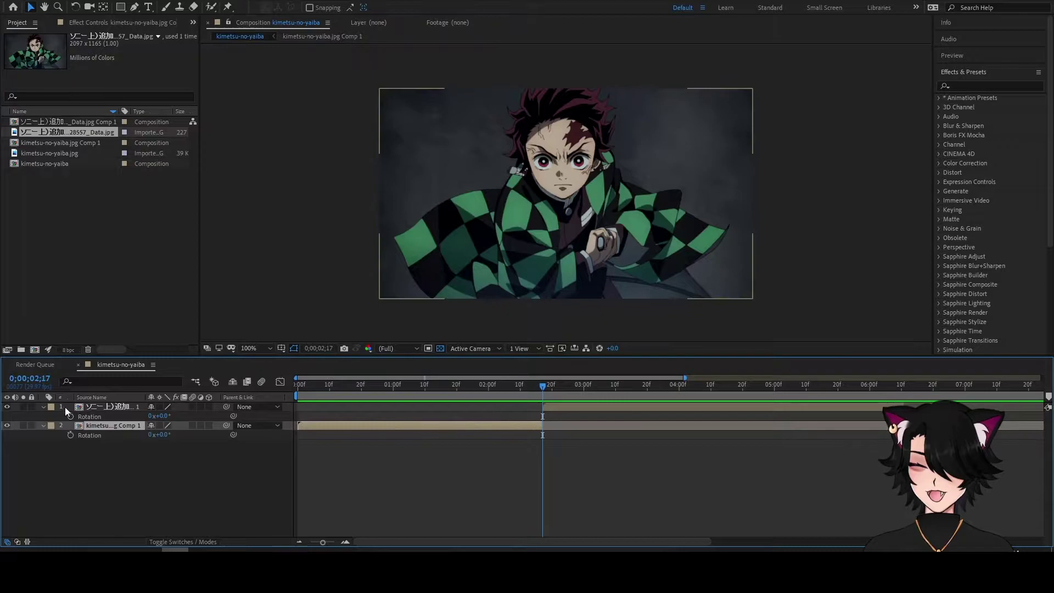
left_click(43, 407)
key("r")
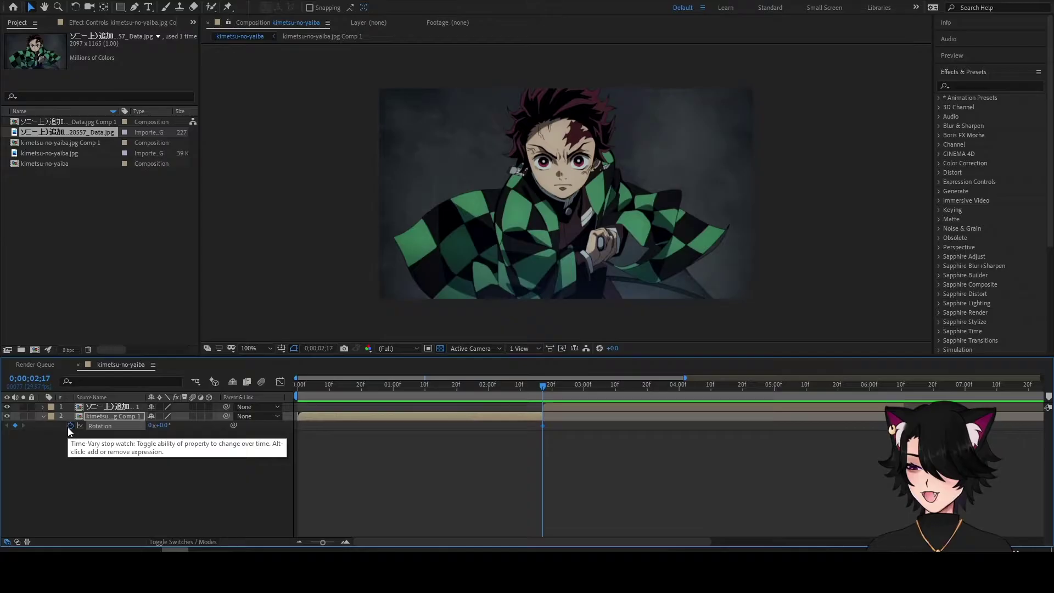
left_click(258, 346)
left_click_drag(542, 426, 497, 427)
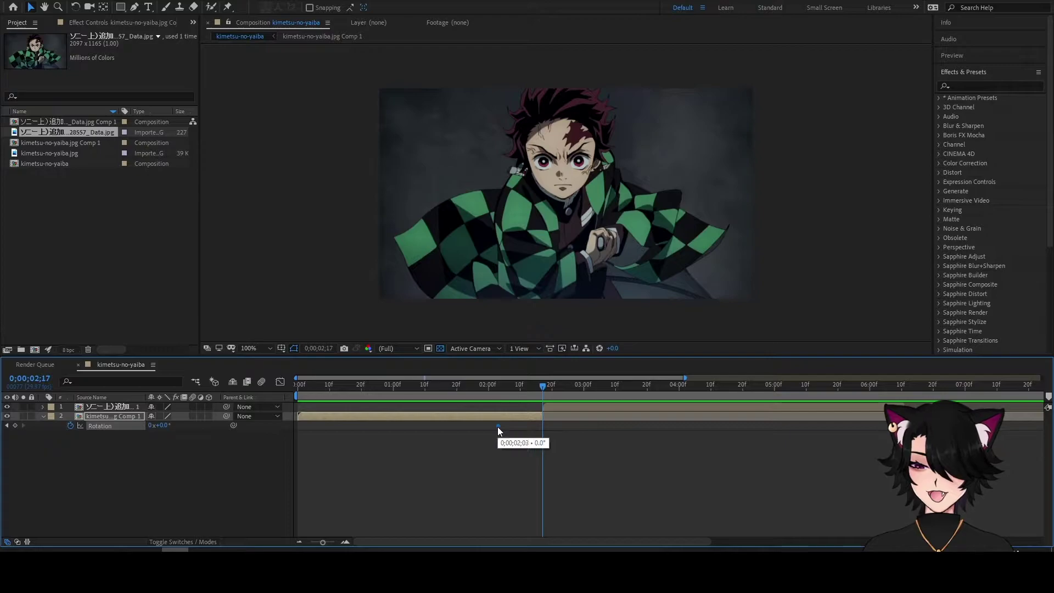
left_click(15, 426)
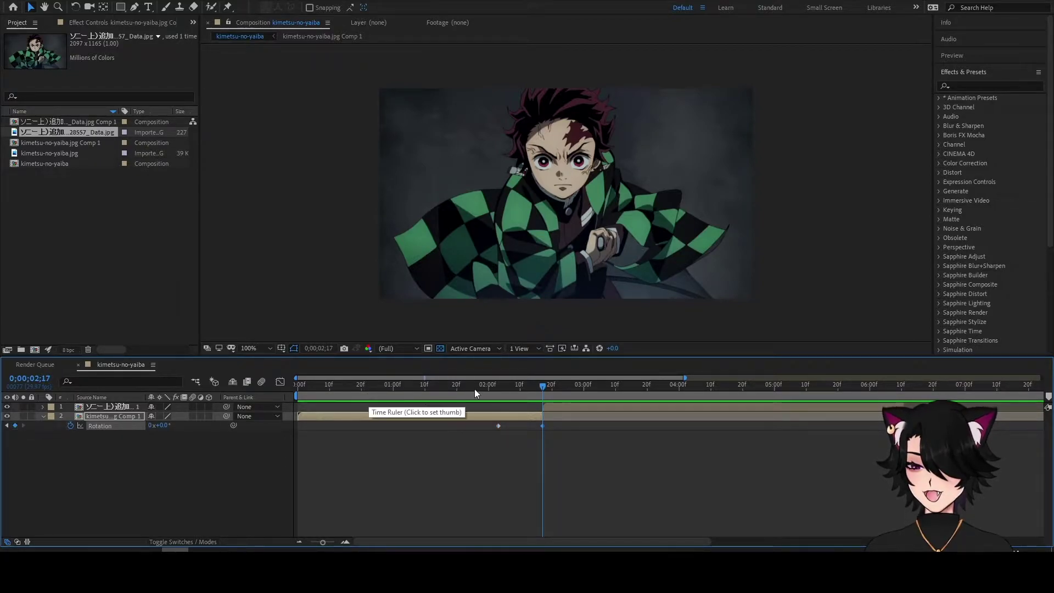
Step: Set the first clip's second rotation keyframe to 180° and align it with the cut at 0;00;02;17
left_click(539, 386)
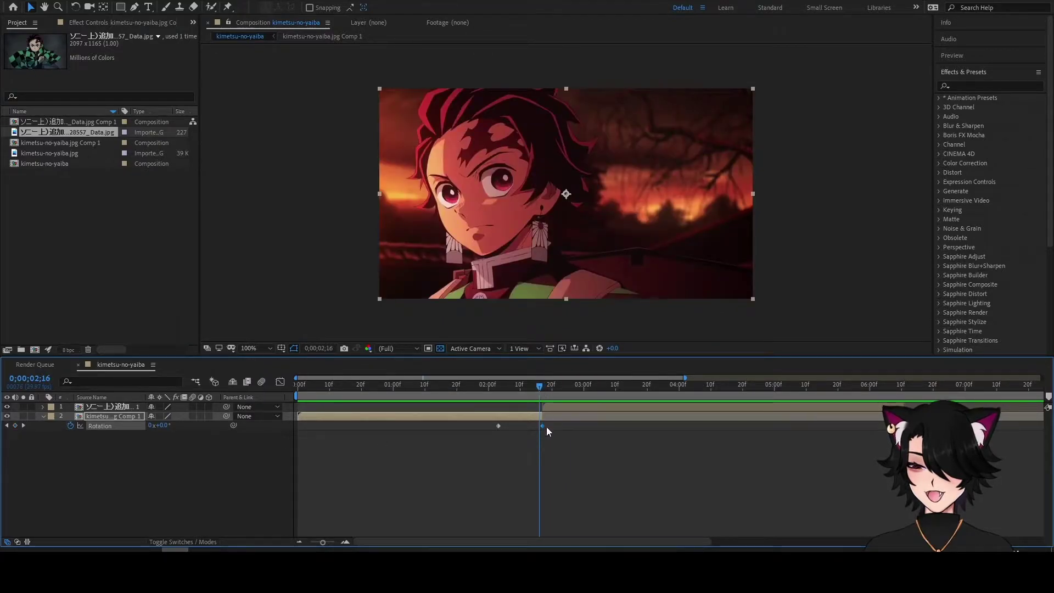
left_click(341, 542)
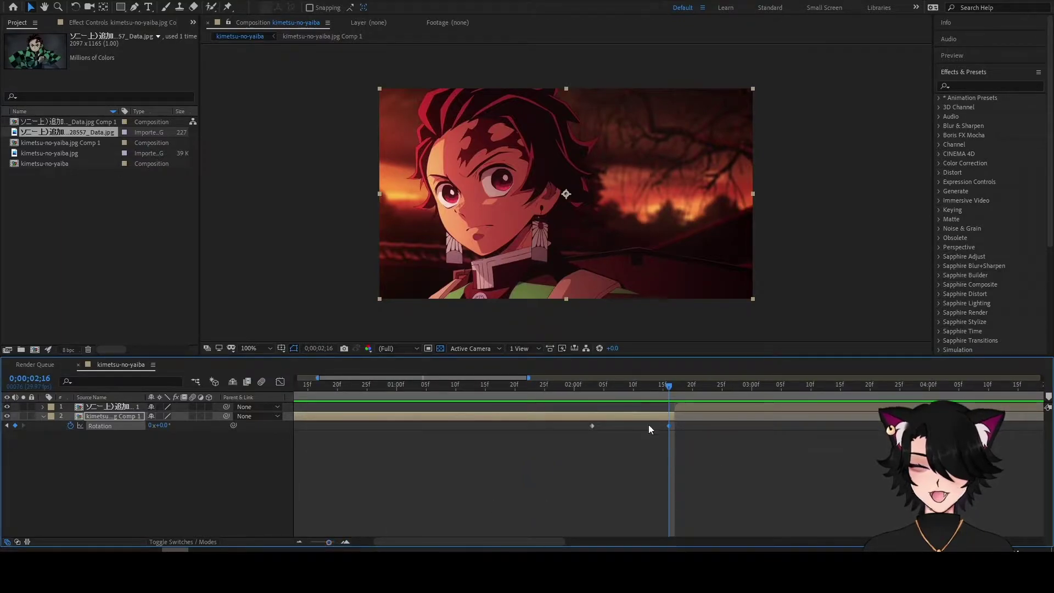
left_click(163, 425)
type("180")
key("Return")
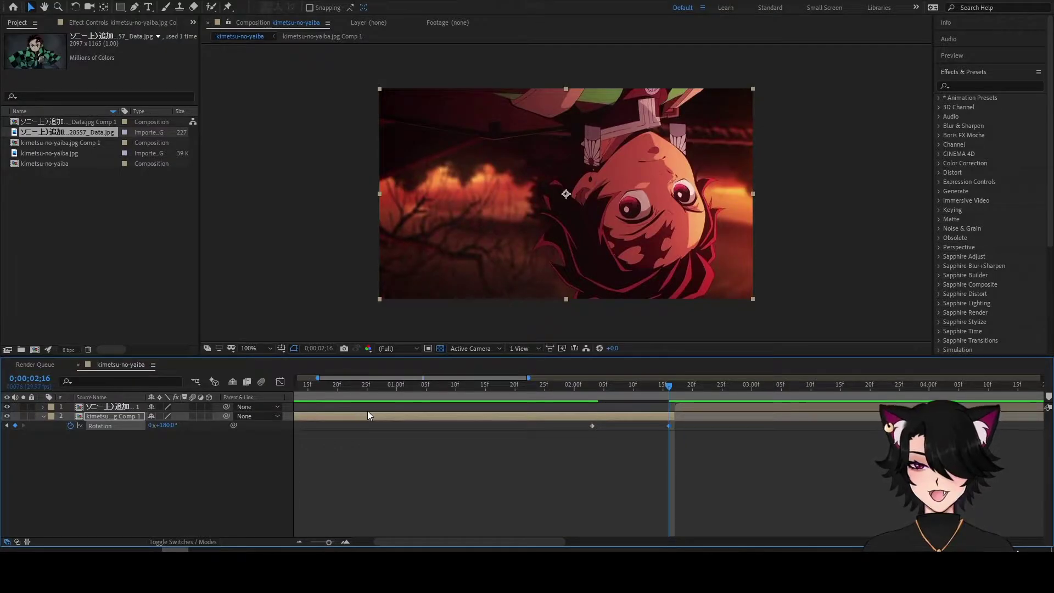
left_click(675, 387)
left_click_drag(670, 426, 674, 426)
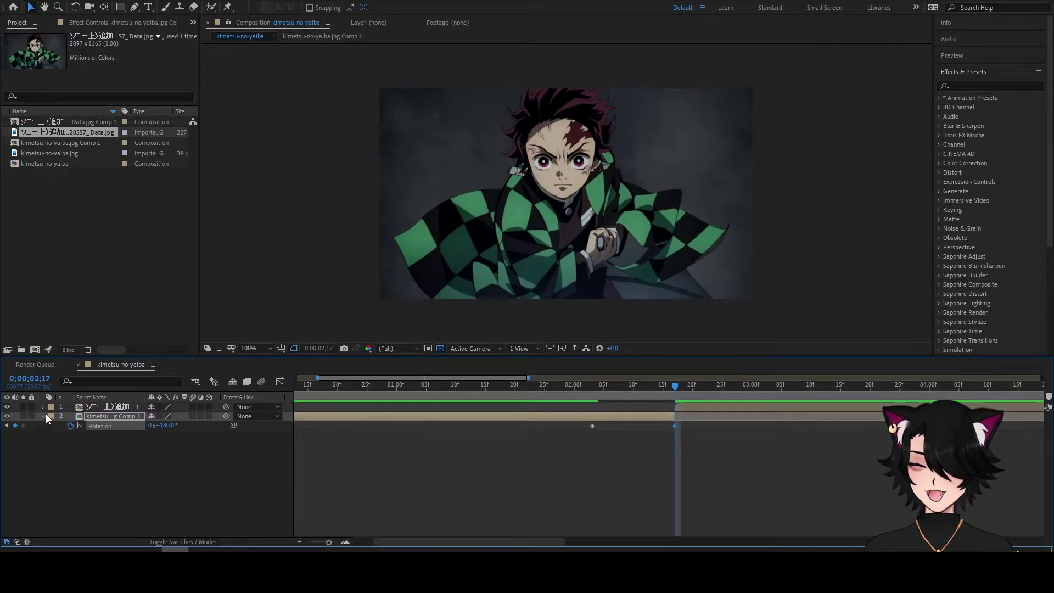
Step: Animate the second clip's rotation (layer 1) from -180° at 0;00;02;17 to 0° at about 0;00;02;29
double_click(702, 407)
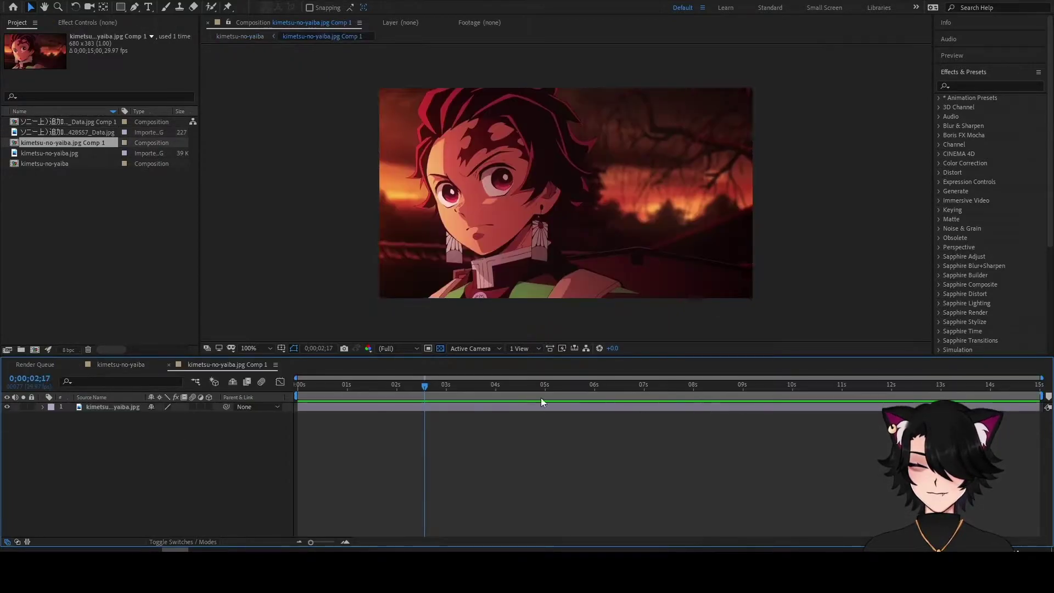
left_click(168, 365)
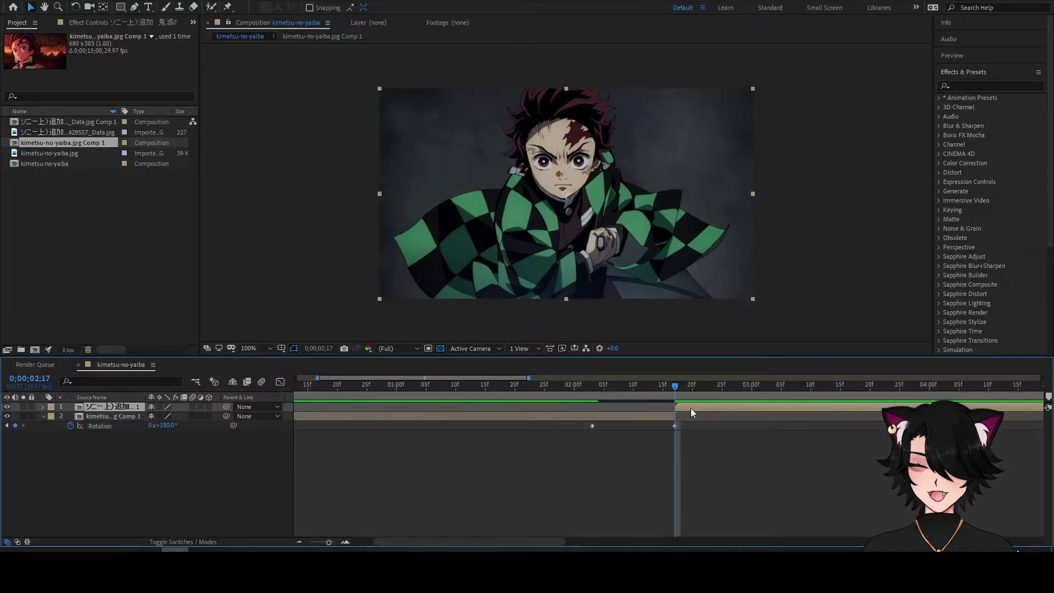
key("r")
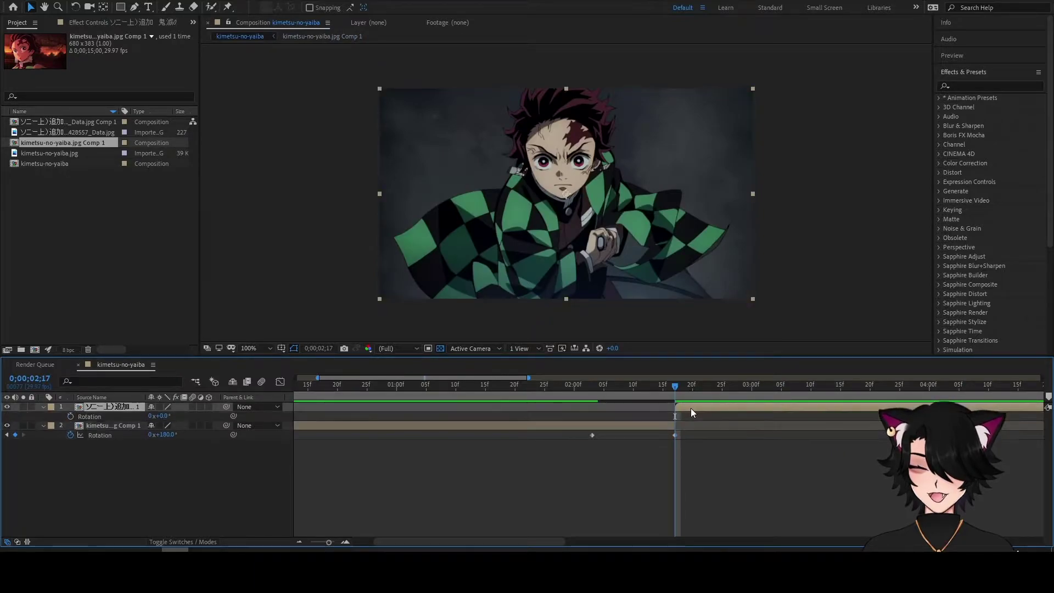
left_click(70, 417)
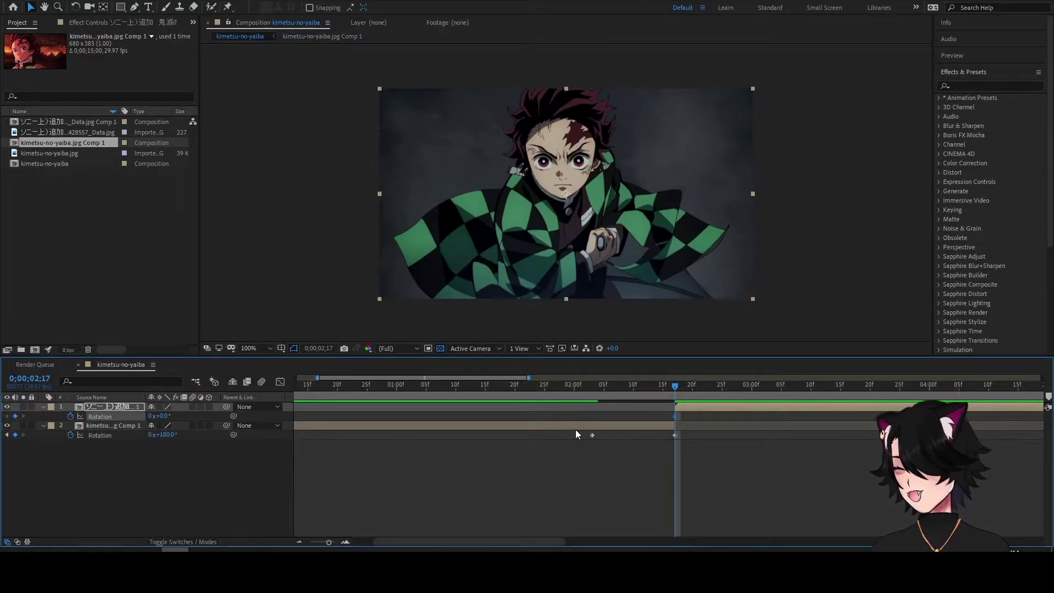
left_click_drag(674, 416, 746, 419)
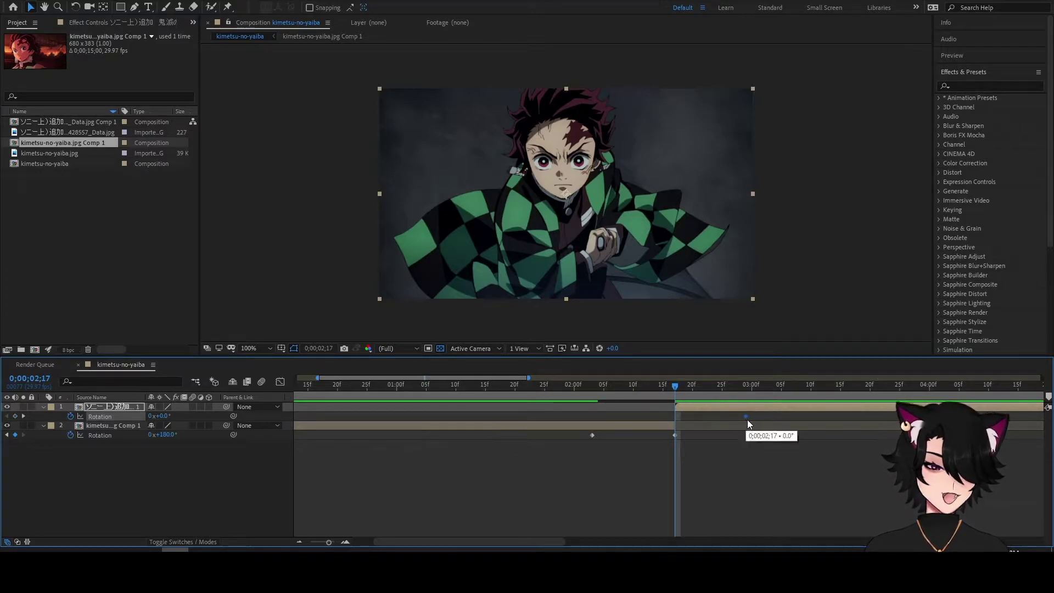
left_click(17, 416)
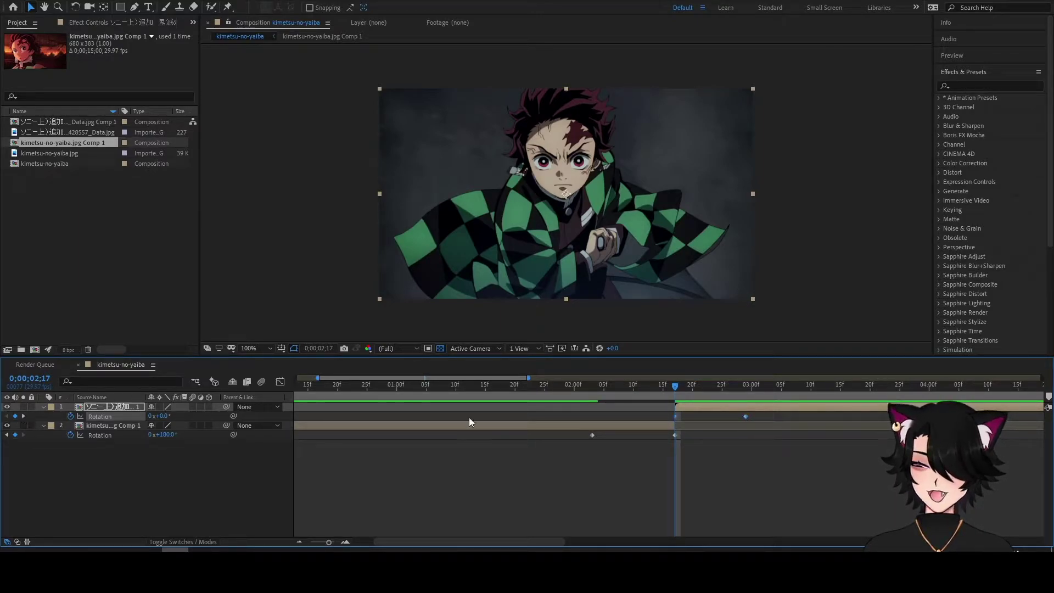
left_click(162, 416)
type("-180")
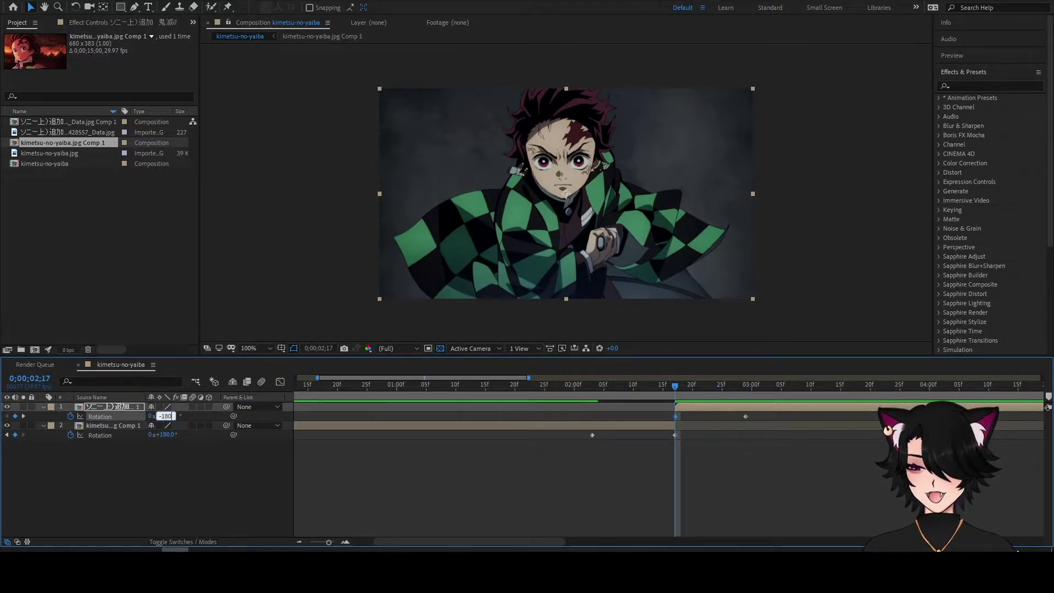
key("Return")
Step: Apply Easy Ease to all four rotation keyframes on both layers
left_click_drag(567, 489, 818, 410)
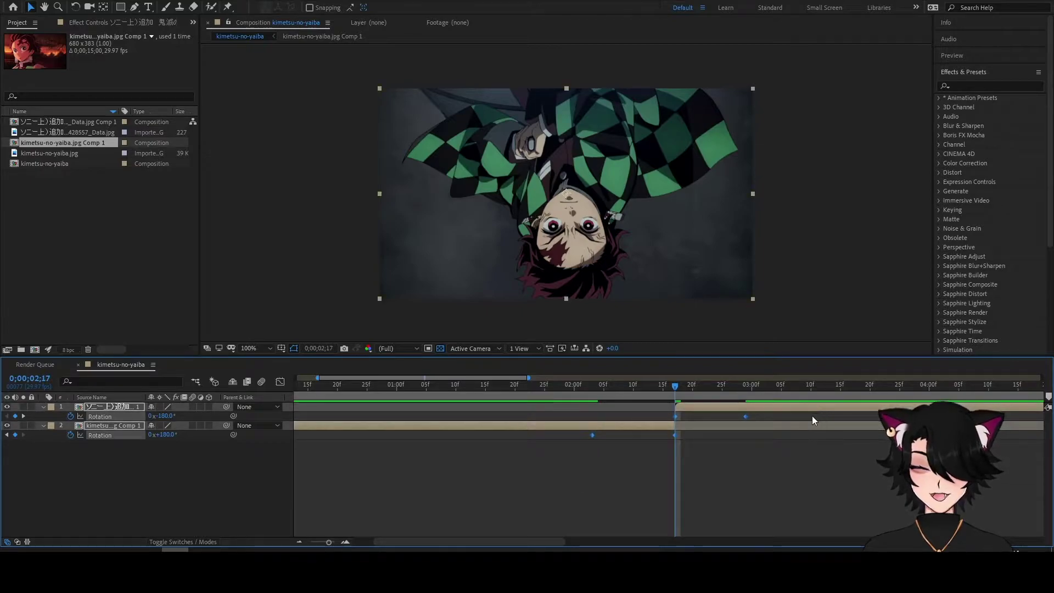
key("F9")
right_click(674, 416)
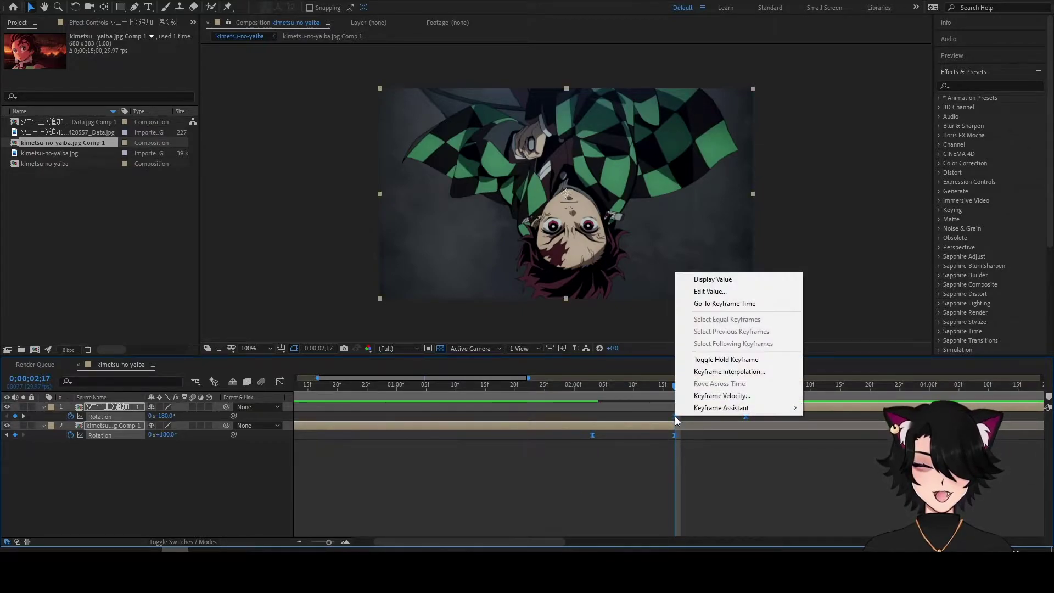
mouse_move(691, 412)
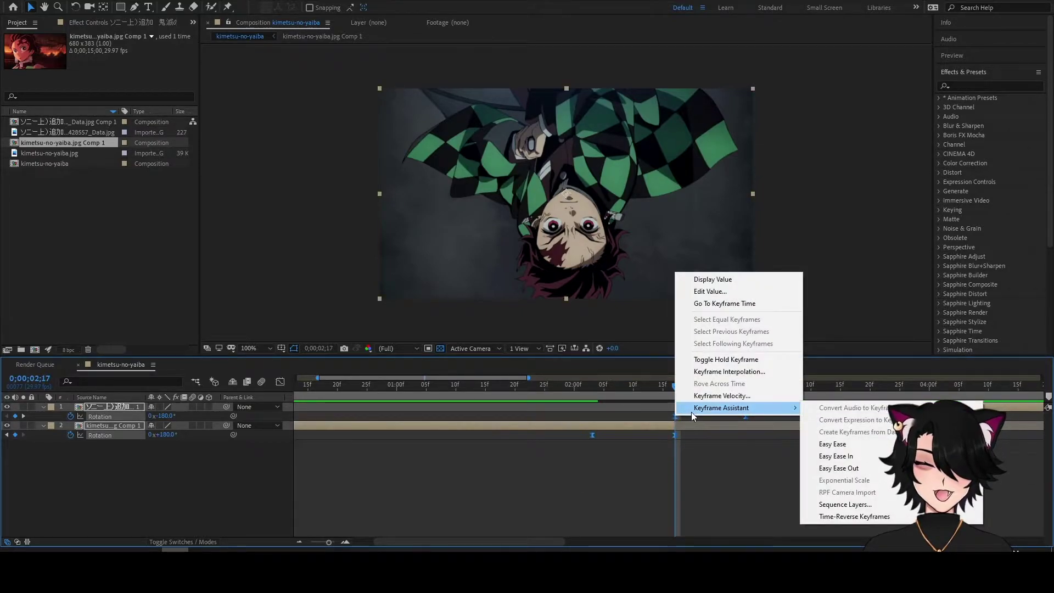
left_click(877, 445)
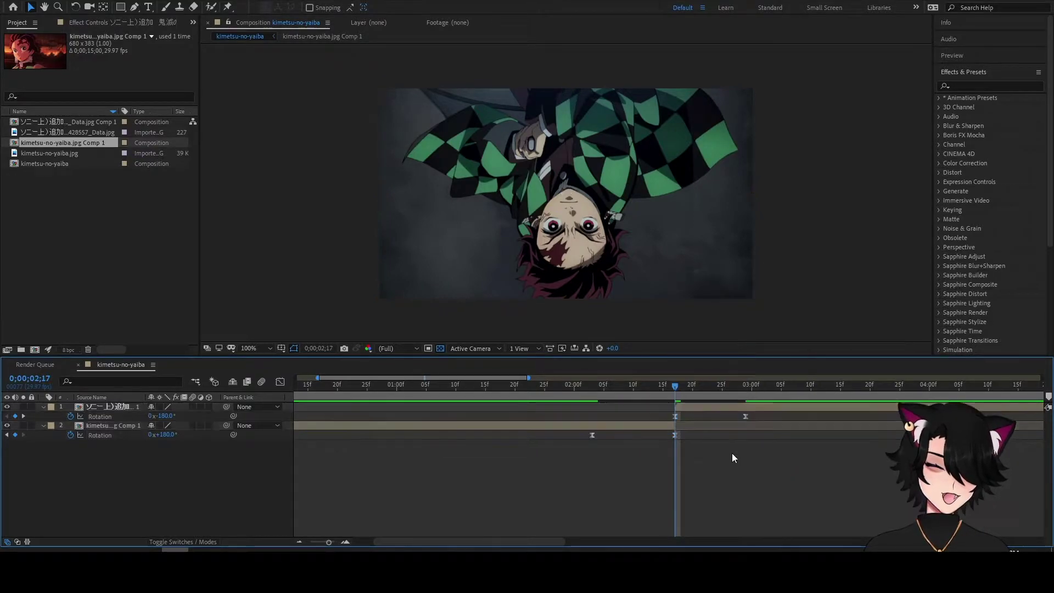
Step: Shape the first clip's rotation curve in the Graph Editor so it starts flat and rises almost vertically at the cut
left_click_drag(780, 452, 586, 408)
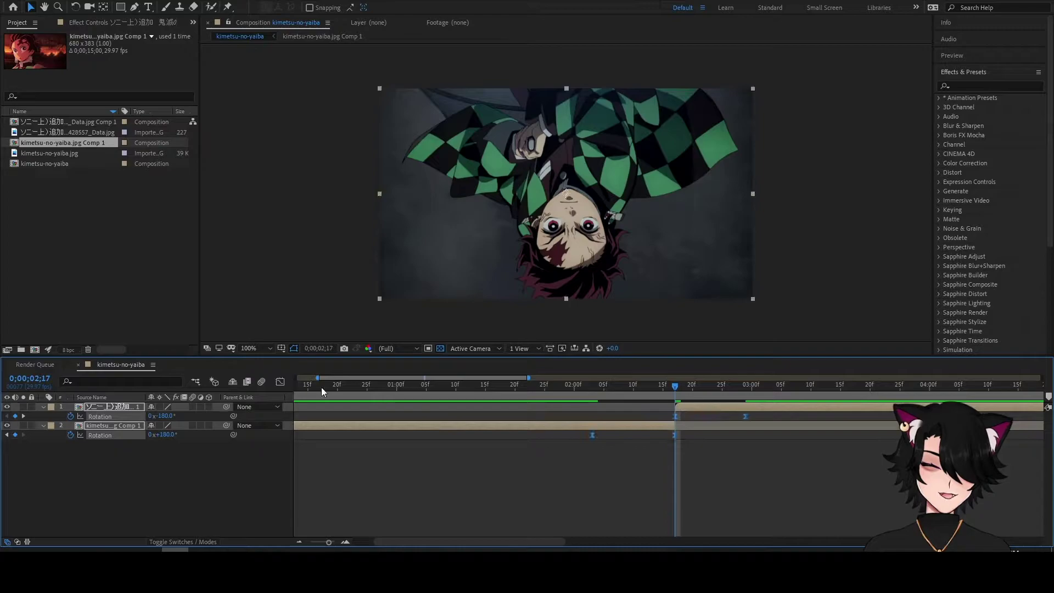
left_click(279, 382)
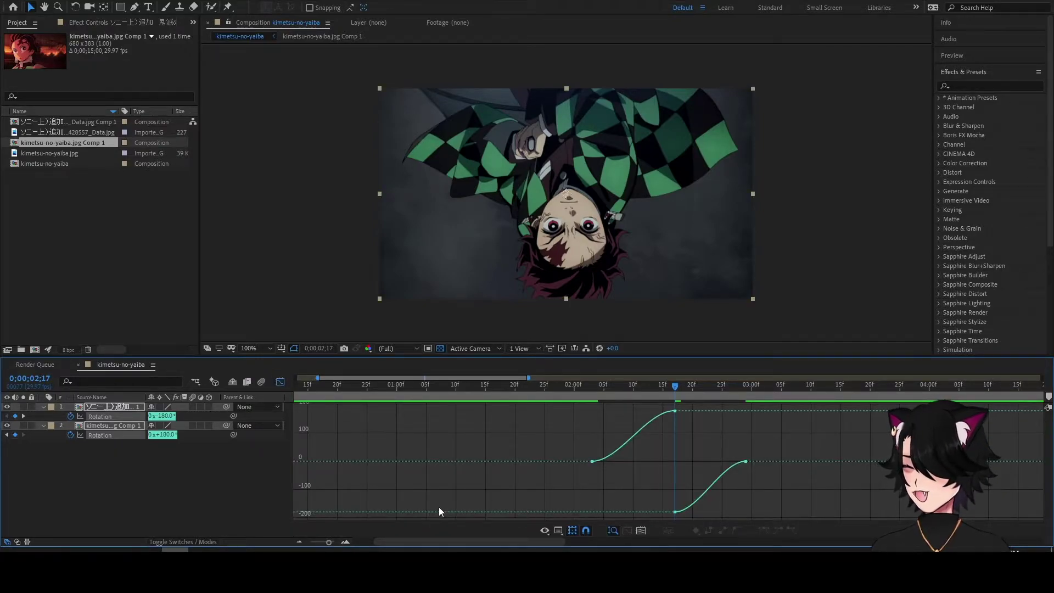
left_click(603, 456)
left_click_drag(614, 463, 670, 463)
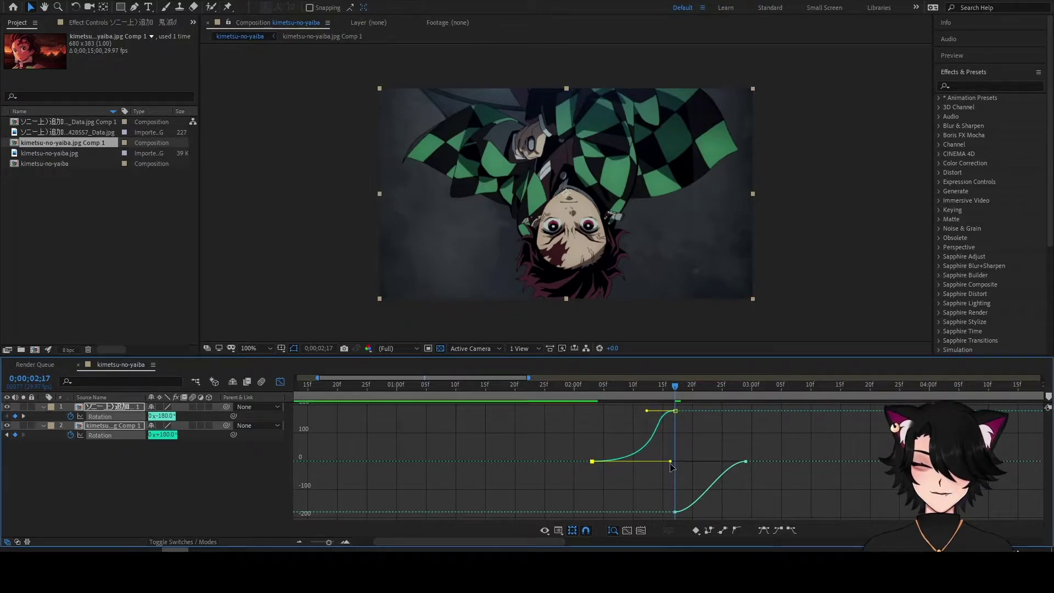
left_click_drag(647, 411, 681, 459)
Step: Shape the second clip's rotation curve to rise steeply from the cut and flatten out, and close the Graph Editor
left_click(675, 513)
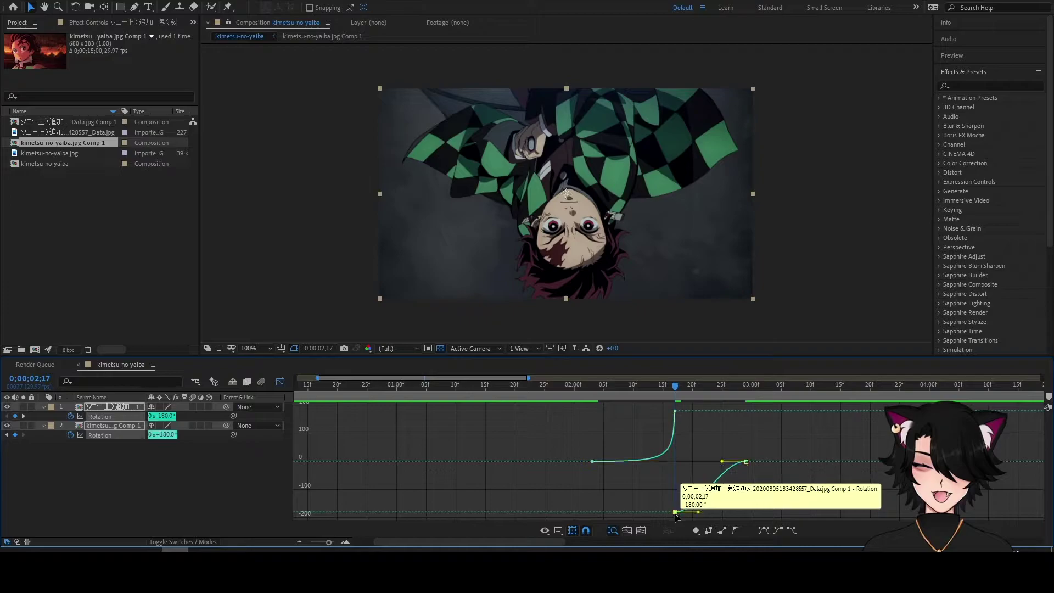
left_click_drag(698, 514, 683, 461)
mouse_move(721, 465)
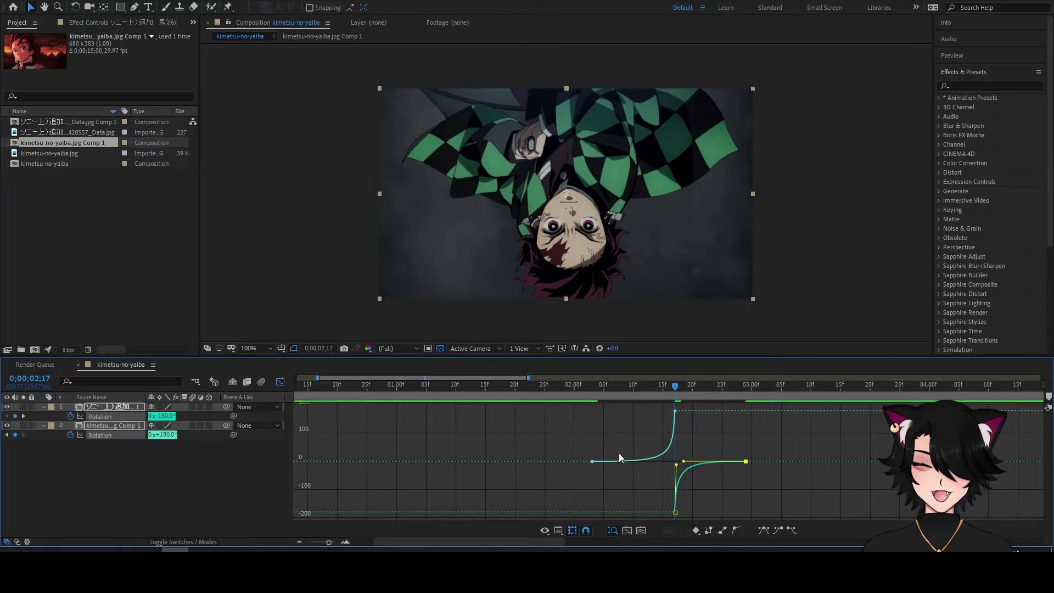
left_click(280, 382)
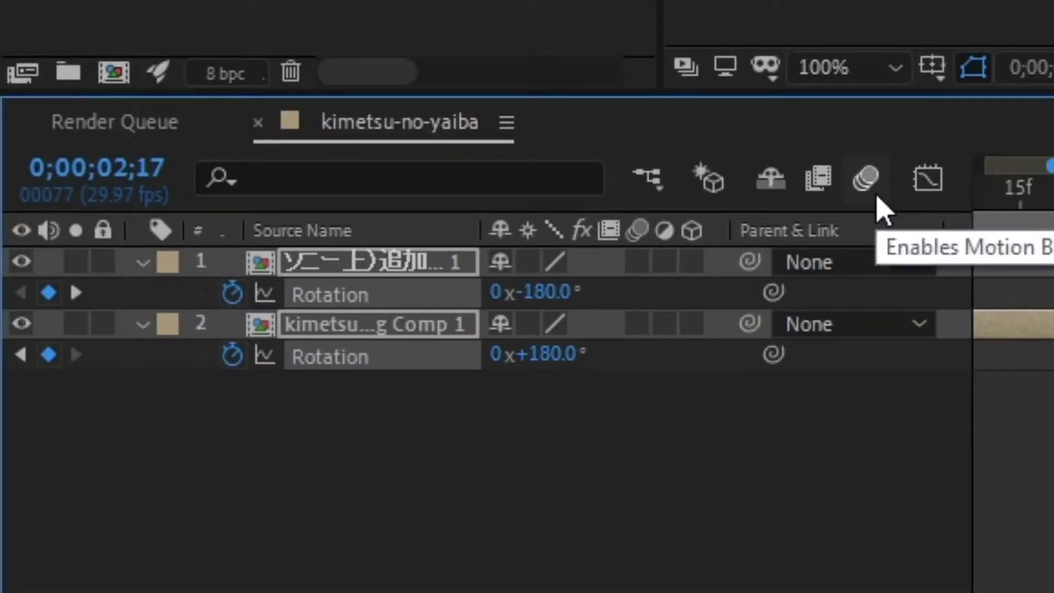
Step: Enable motion blur for the composition and both clip layers, and move the current time to 0;00;02;14
left_click(877, 201)
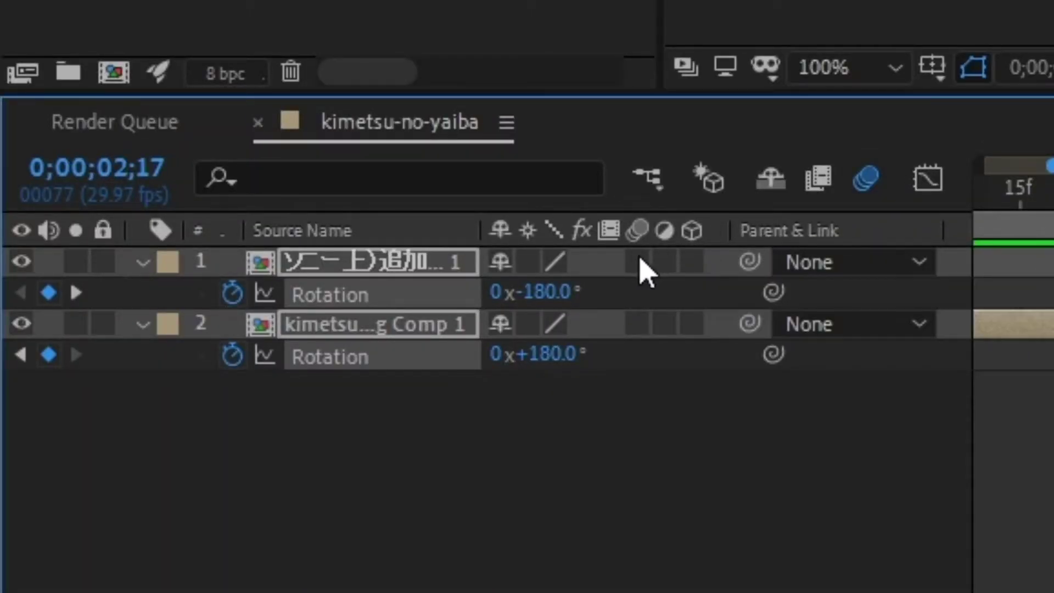
left_click_drag(641, 264, 648, 304)
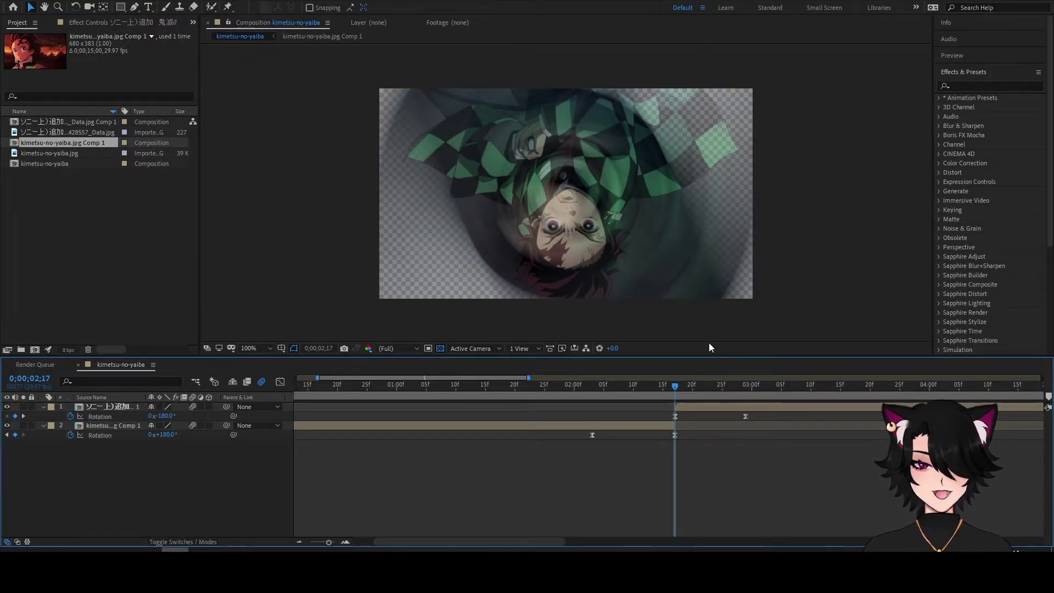
left_click_drag(652, 386, 657, 386)
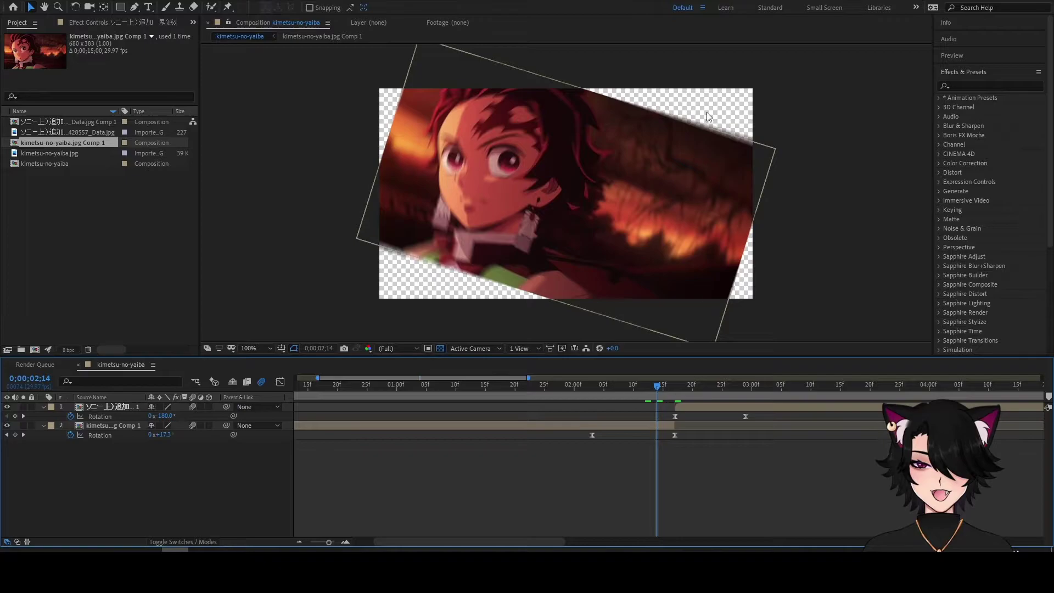
Step: Search the effects for "motion" and apply Motion Tile to the first clip (layer 2)
left_click(974, 86)
type("motion")
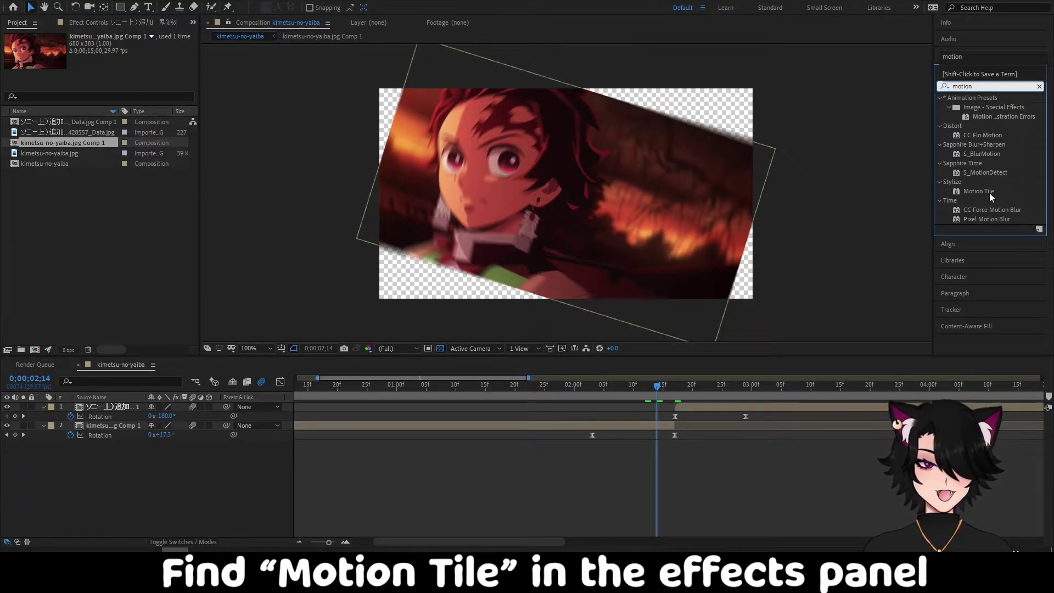
left_click_drag(979, 191, 623, 429)
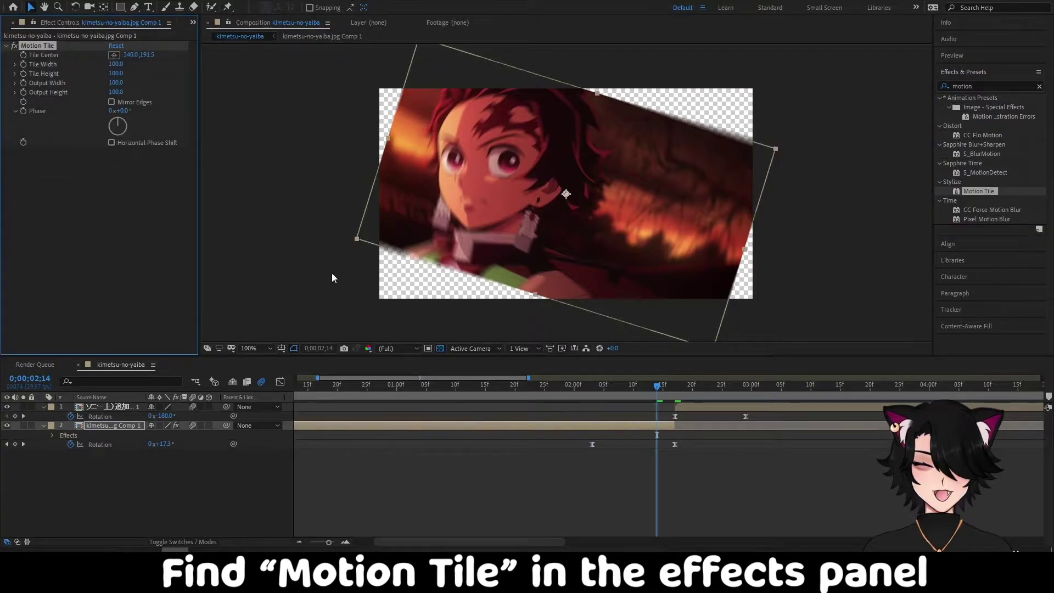
Step: Set the Motion Tile output width and output height to 200 and turn on Mirror Edges
left_click(116, 83)
type("200")
key("Return")
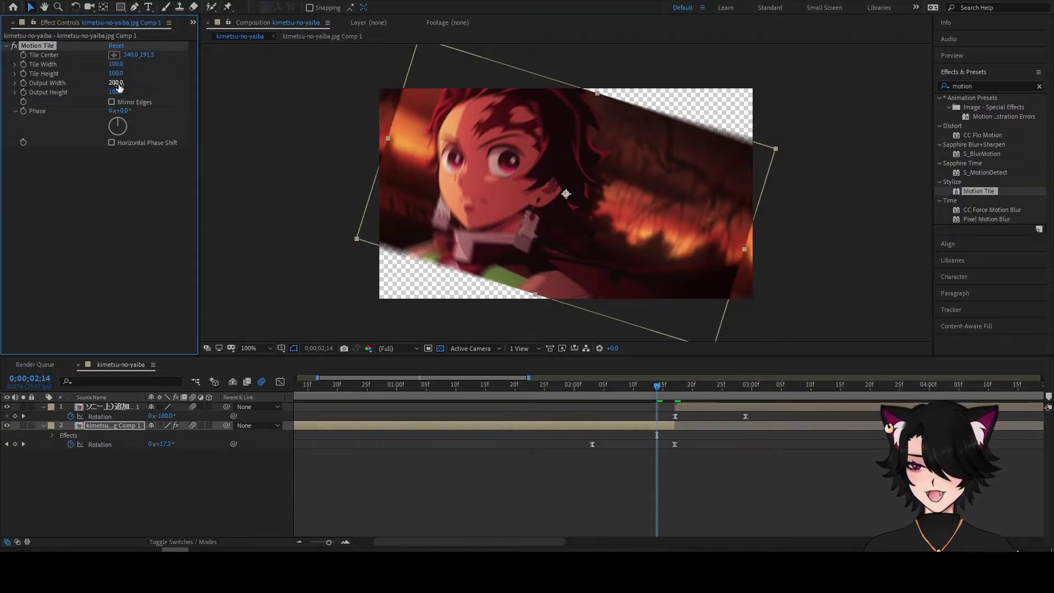
left_click(117, 92)
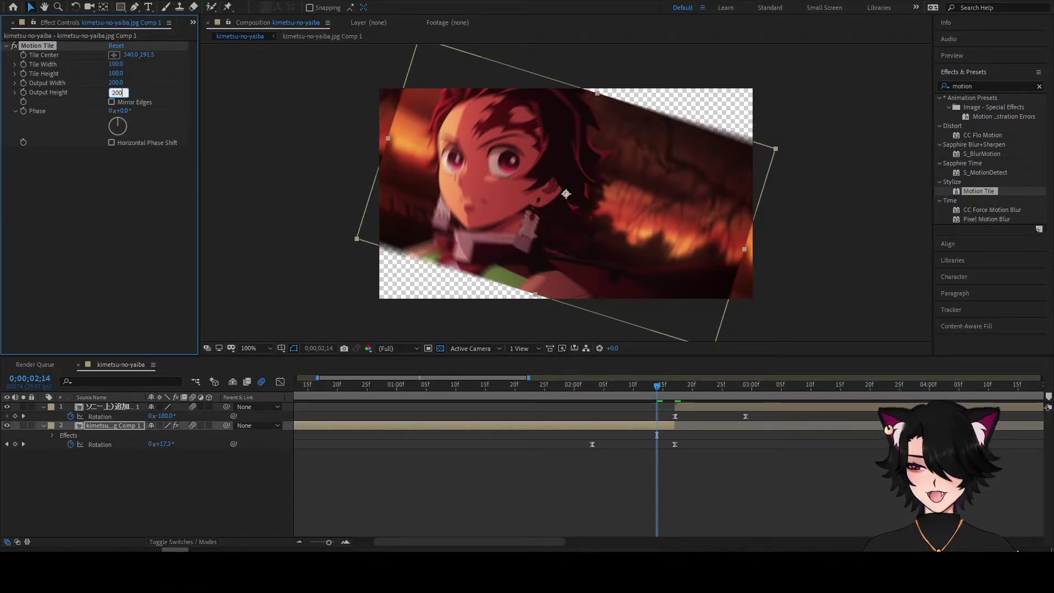
type("200")
key("Return")
left_click(112, 102)
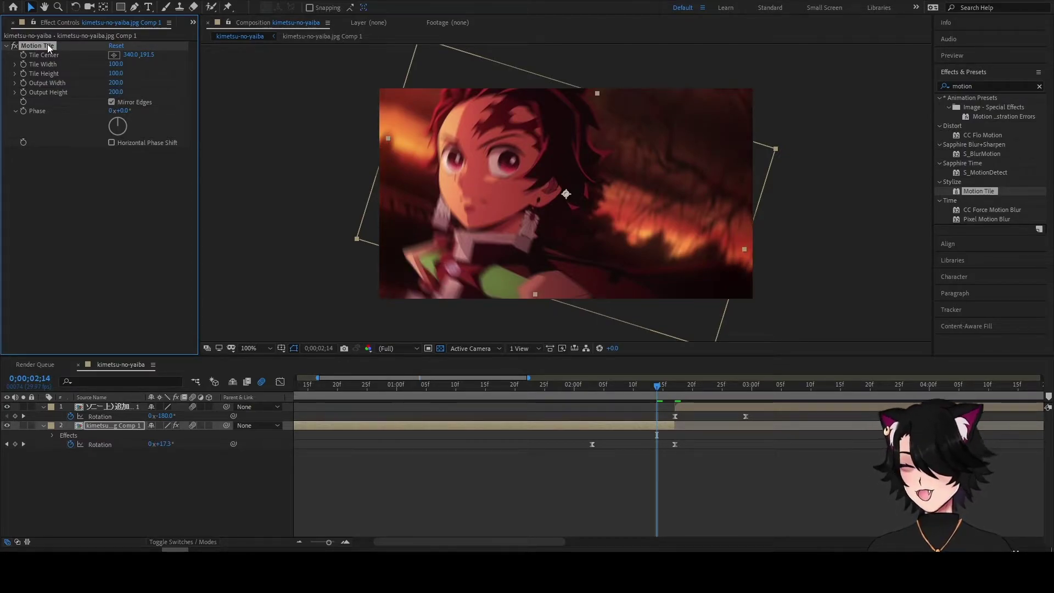
Step: Paste the Motion Tile effect onto the second clip (layer 1) and preview the rotation transition from 0;00;01;27
left_click(705, 411)
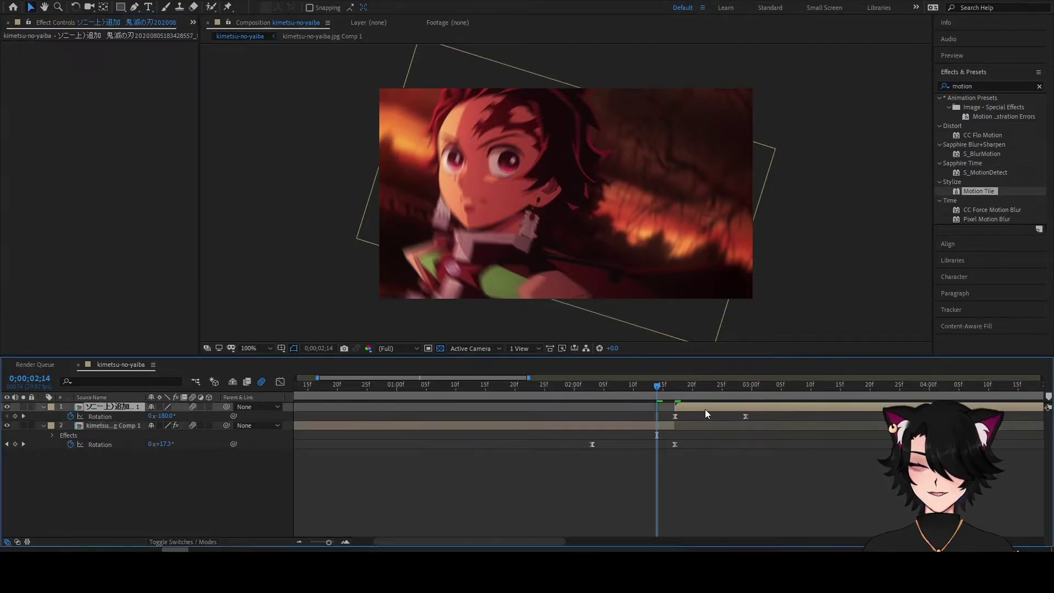
key("ctrl+v")
left_click(574, 385)
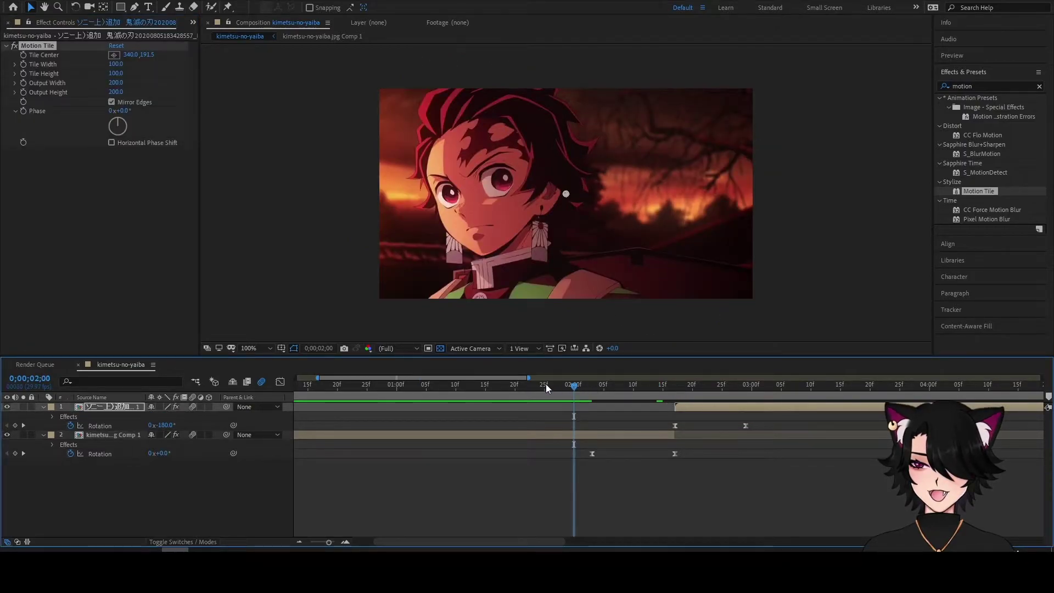
left_click(558, 388)
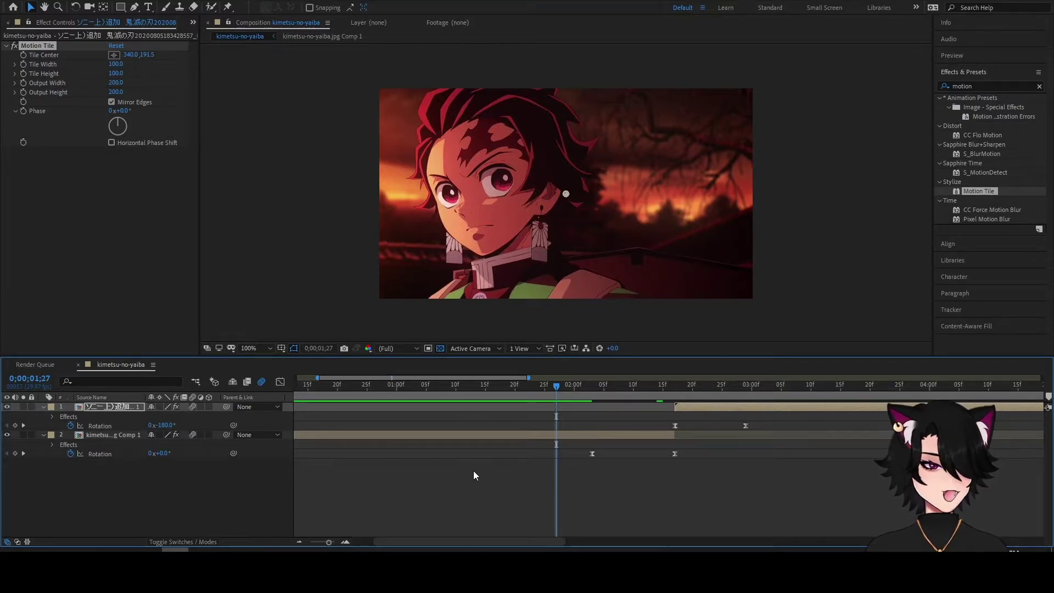
key("space")
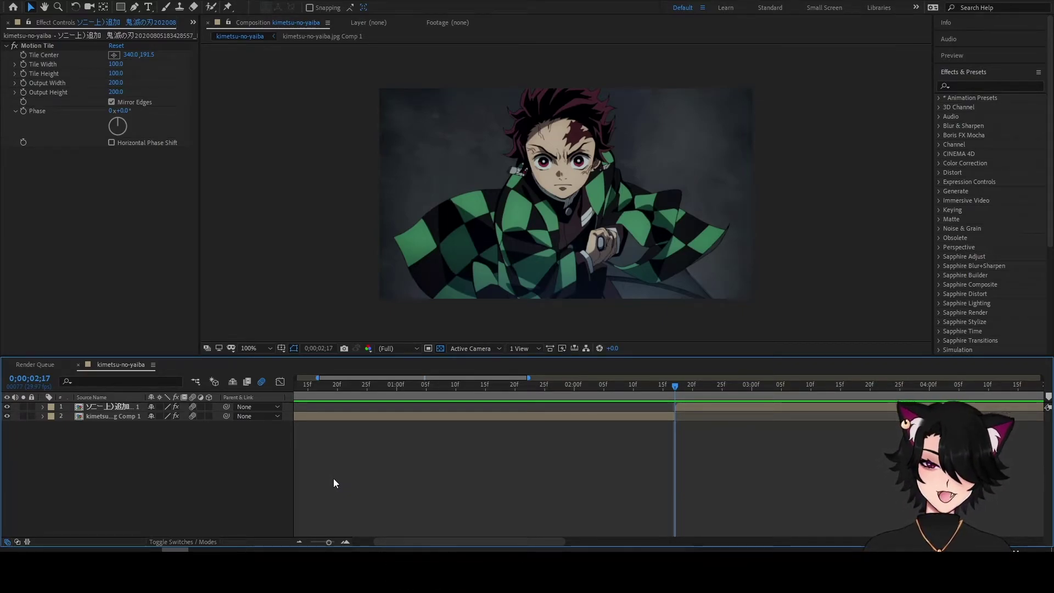
Step: Show the first clip's Position property (layer 2) and separate it into X and Y dimensions
left_click(420, 416)
key("p")
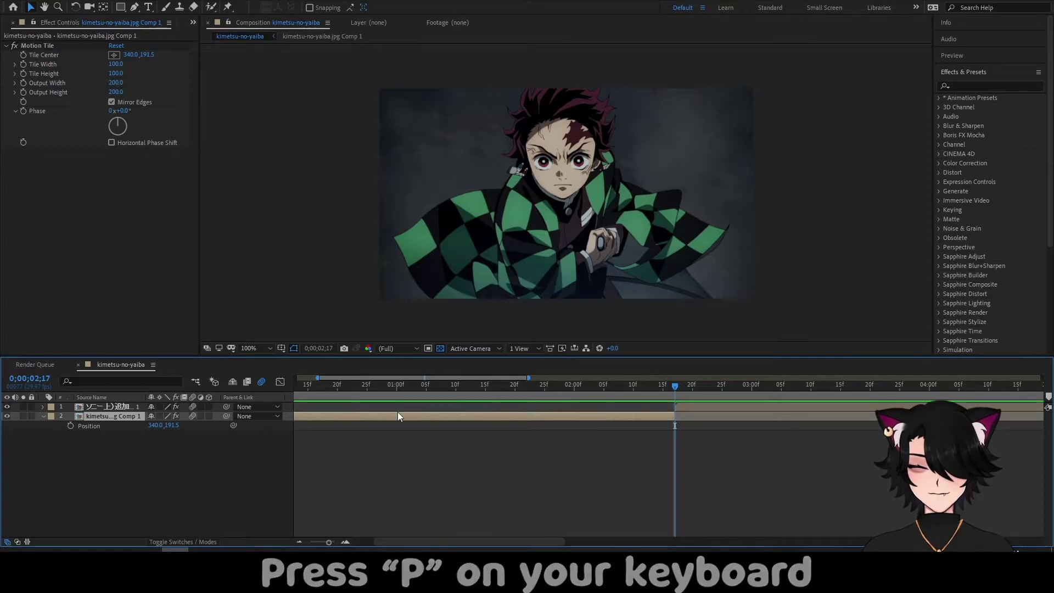
right_click(95, 426)
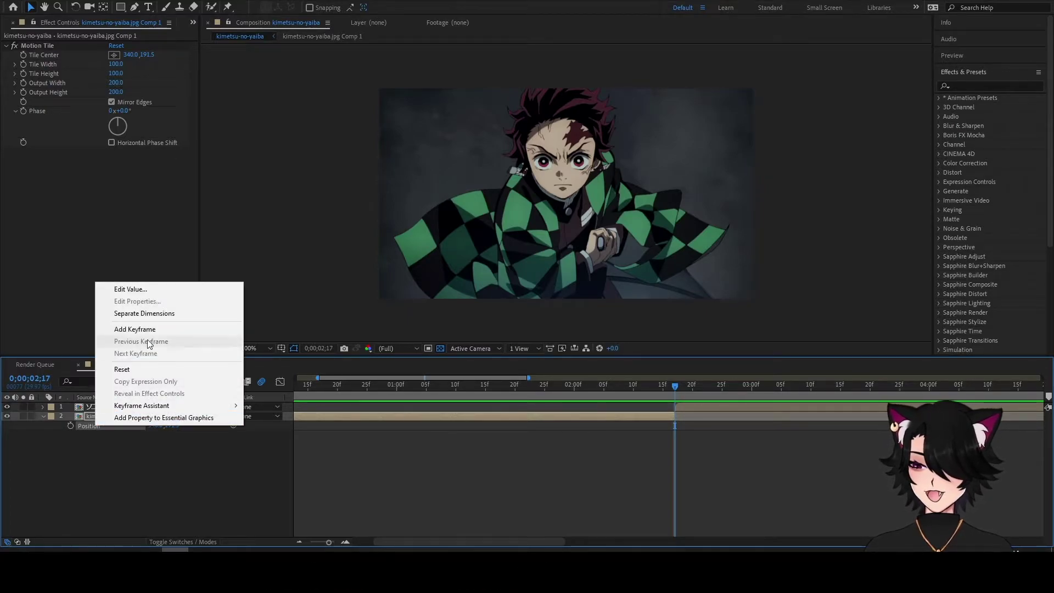
left_click(150, 315)
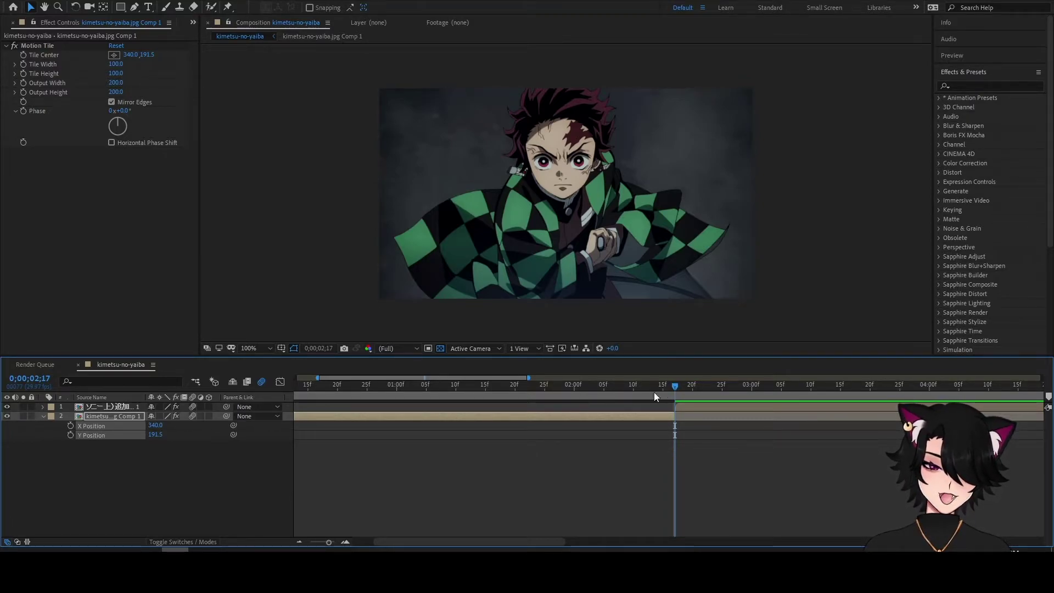
Step: Add X and Y Position keyframes to the first clip and shift them earlier to about 0;00;02;05
left_click(70, 425)
left_click(70, 434)
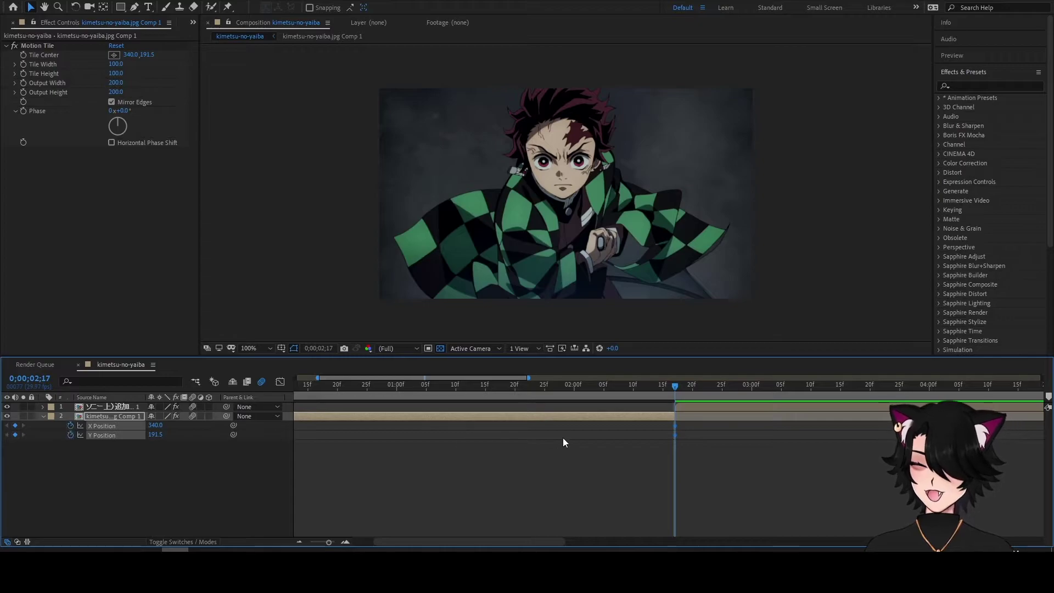
left_click_drag(675, 430, 603, 430)
left_click(455, 473)
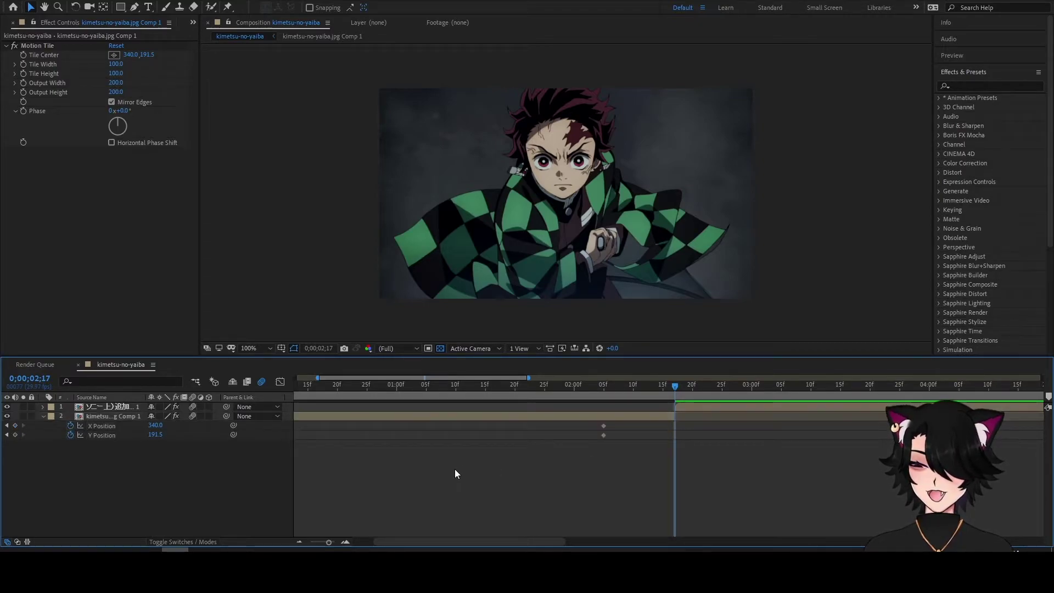
Step: Keyframe the first clip's X Position at 1.0 and place that keyframe on the cut at 0;00;02;17
left_click(15, 425)
left_click(670, 385)
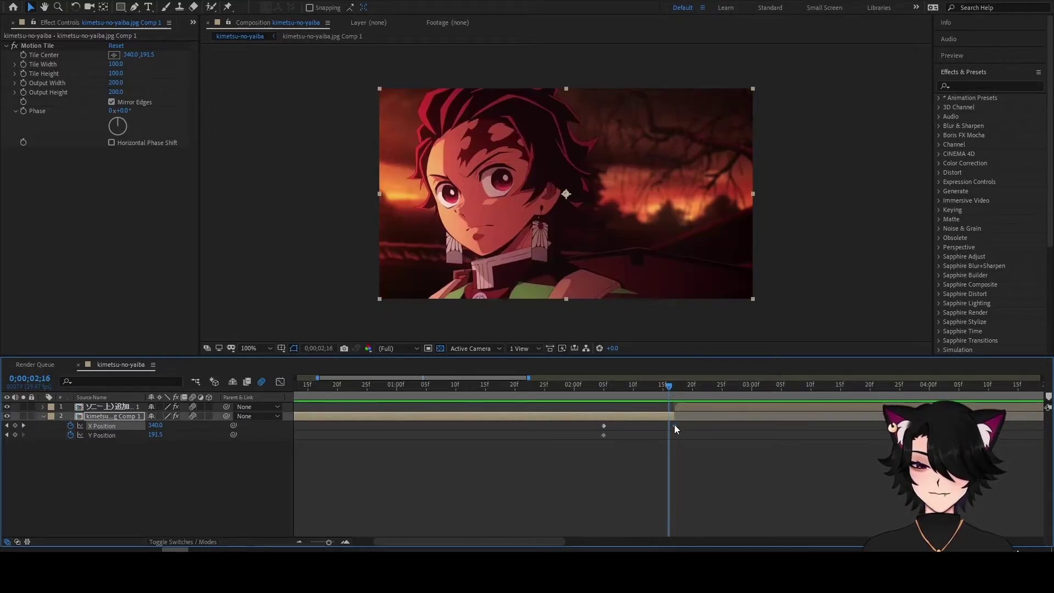
left_click_drag(156, 425, 65, 426)
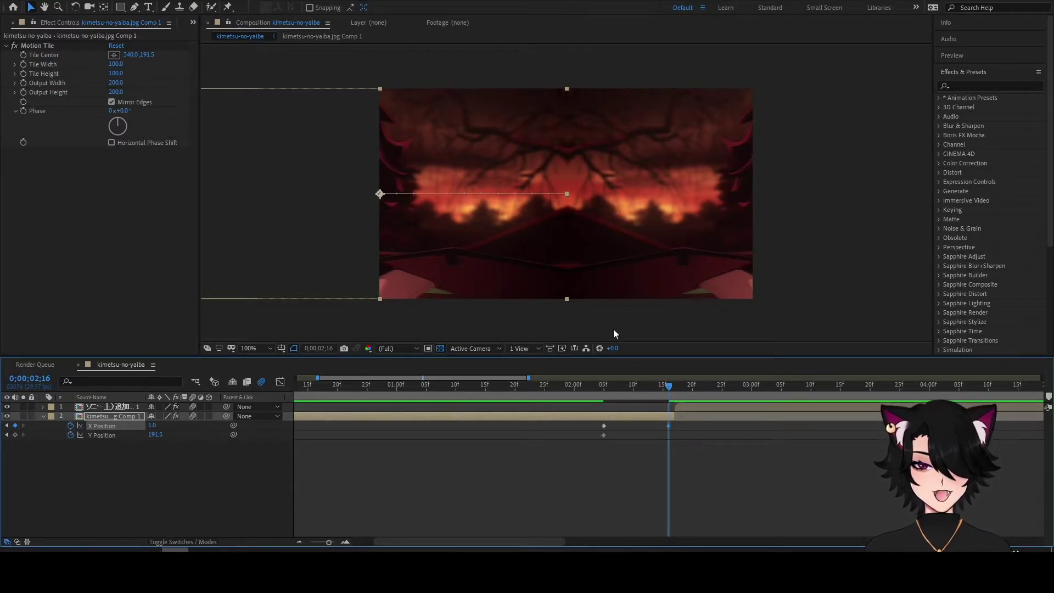
left_click_drag(671, 424, 672, 426)
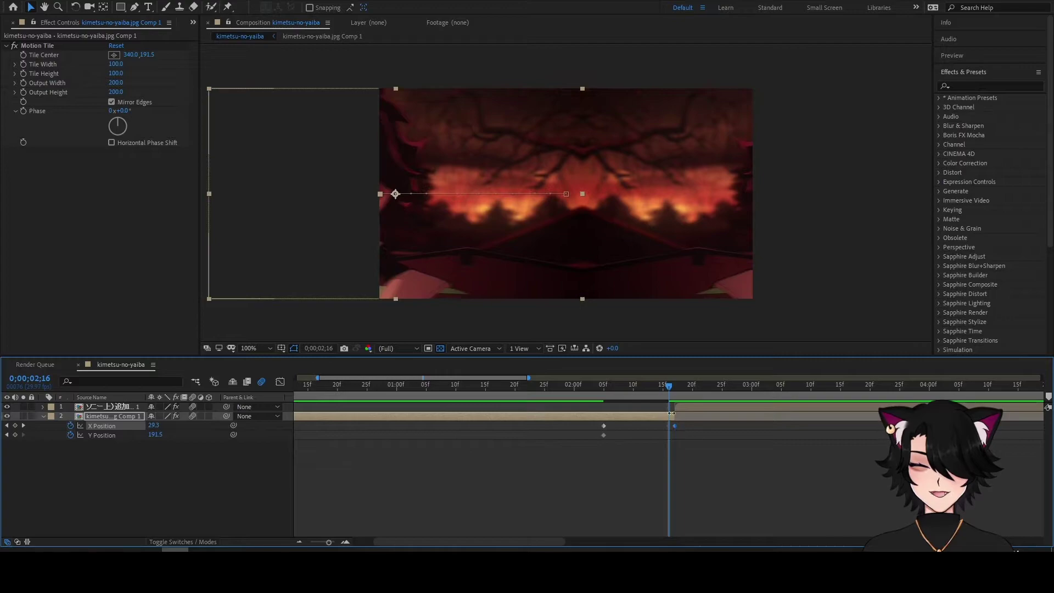
left_click(673, 389)
Step: Turn on Position keyframing for the second clip (layer 1) and separate its X and Y dimensions
left_click(683, 406)
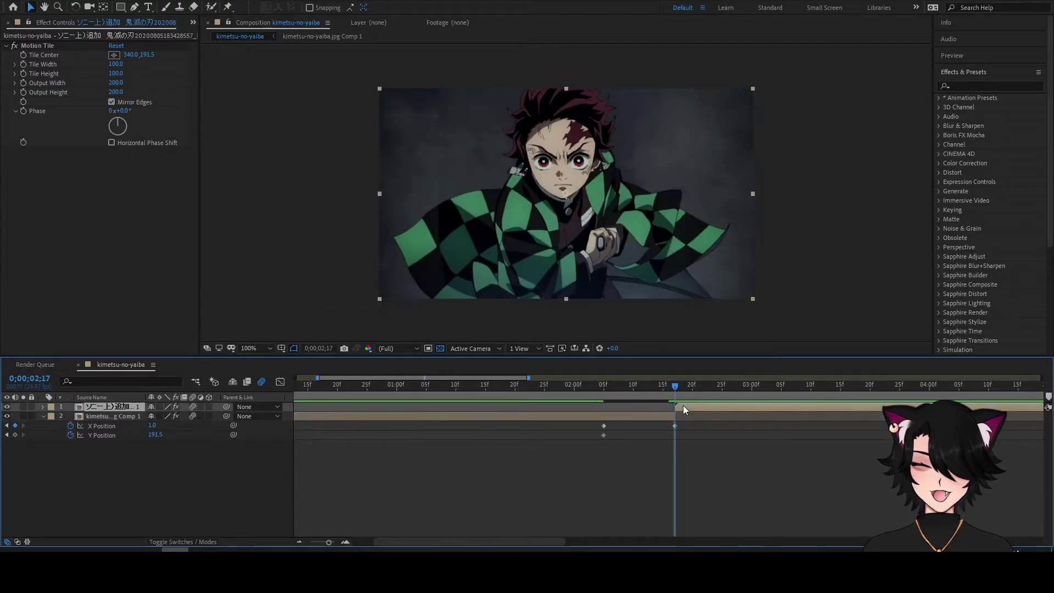
key("p")
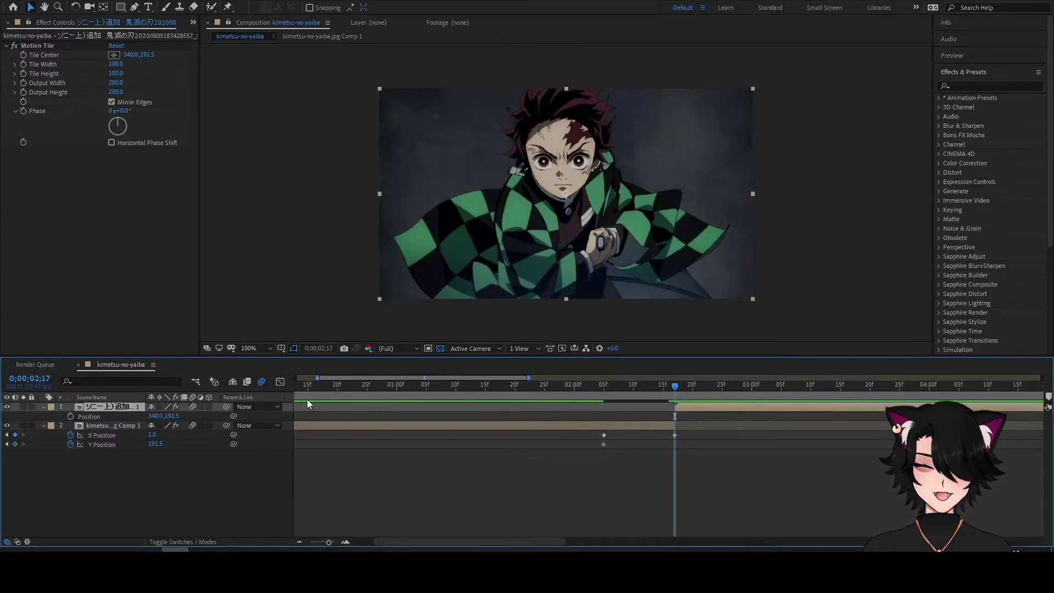
left_click(71, 417)
right_click(98, 418)
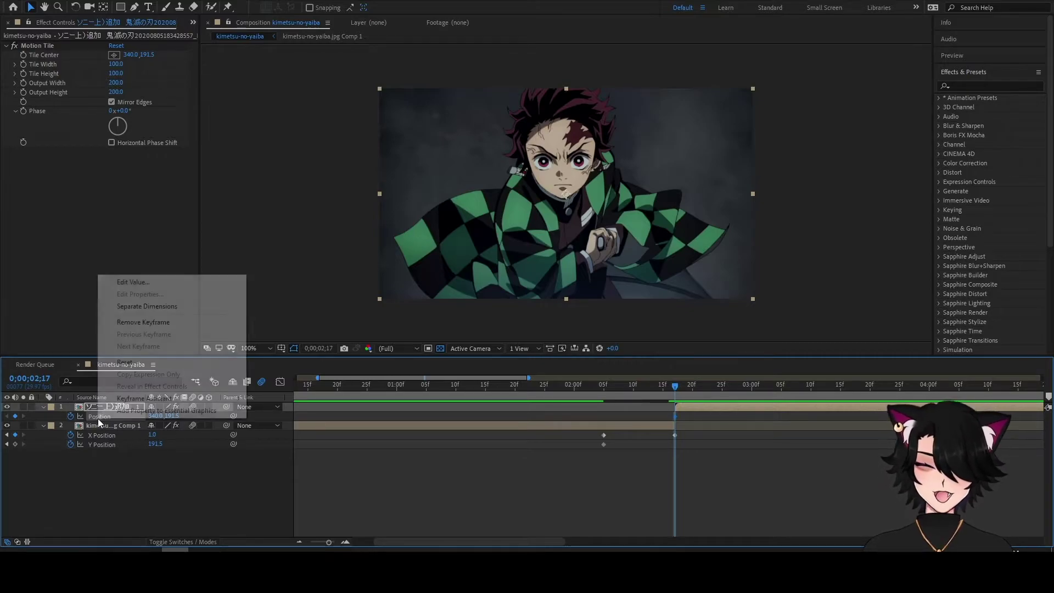
left_click(146, 306)
Step: Move the second clip's X and Y Position keyframes to about 0;00;02;29 and set its X Position to 680 at 0;00;02;17
left_click_drag(690, 419, 736, 420)
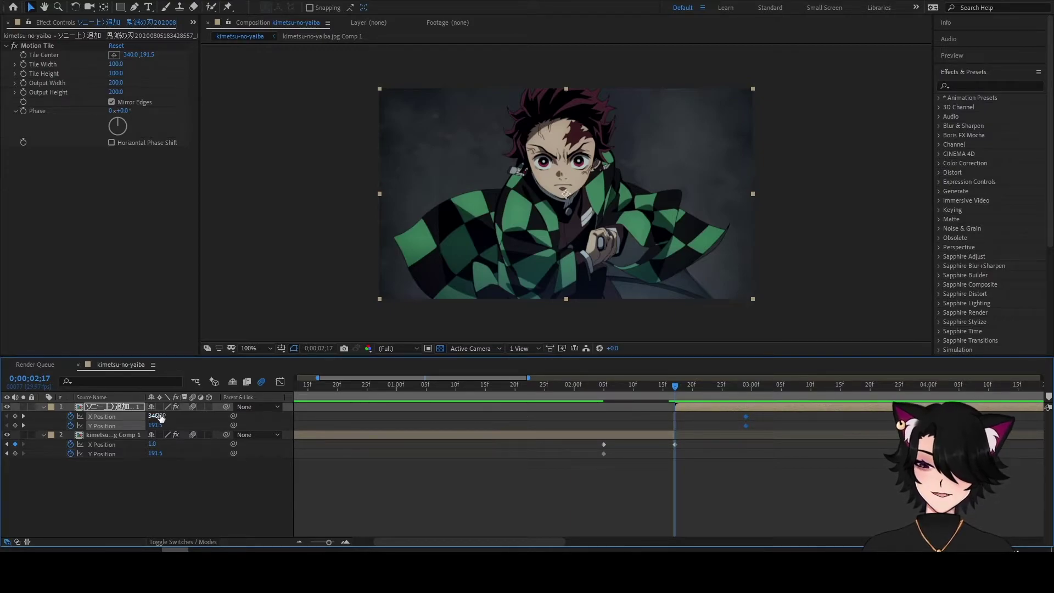
mouse_move(659, 387)
left_mouse_down()
mouse_move(600, 387)
mouse_move(676, 389)
left_mouse_up()
left_click_drag(155, 416, 341, 416)
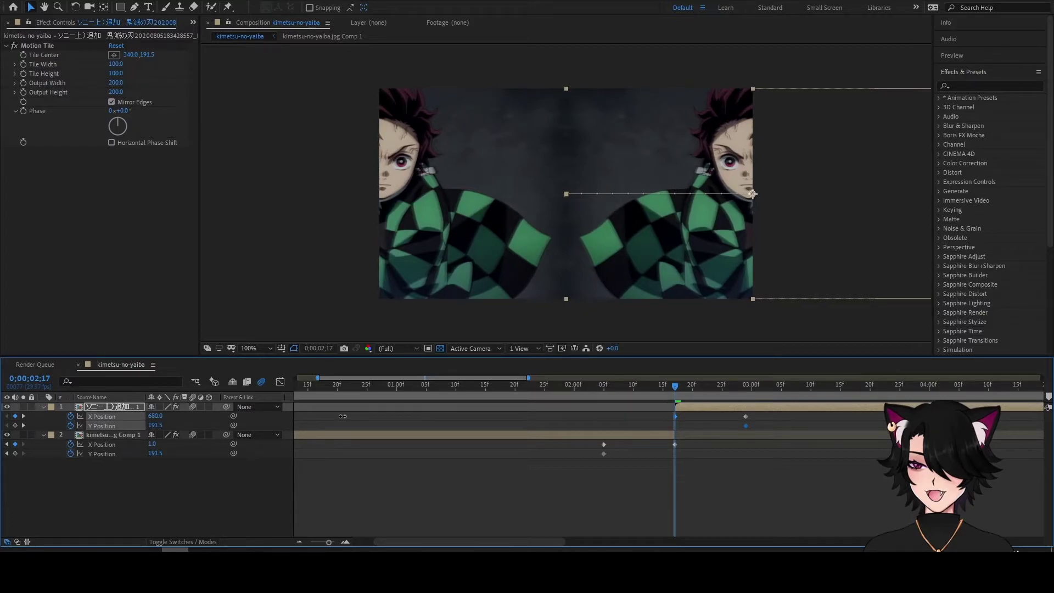
Step: Apply Easy Ease to all X and Y Position keyframes of both clips
left_click_drag(824, 491, 564, 414)
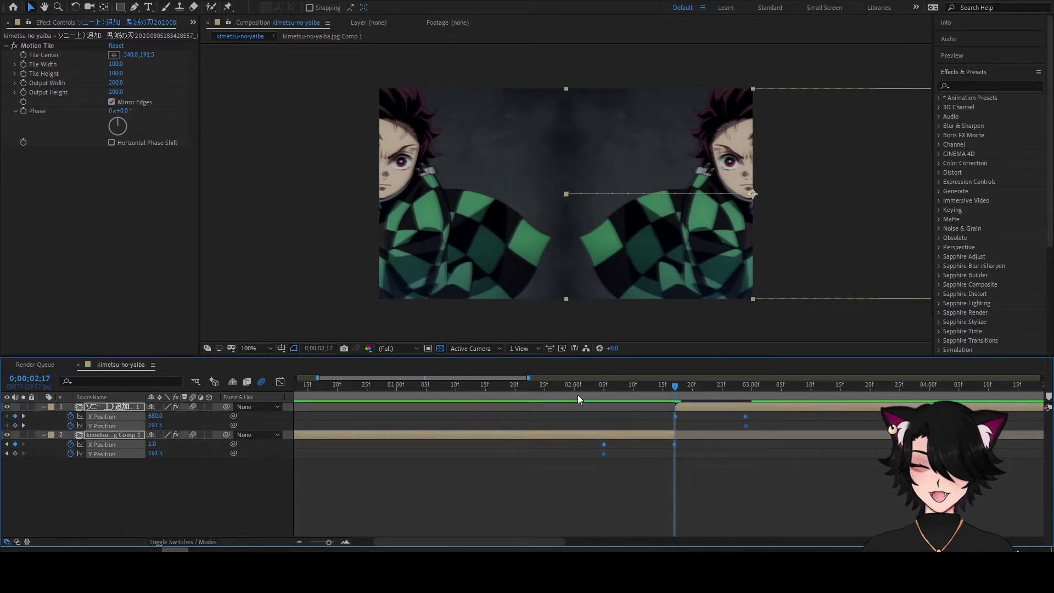
key("F9")
right_click(605, 445)
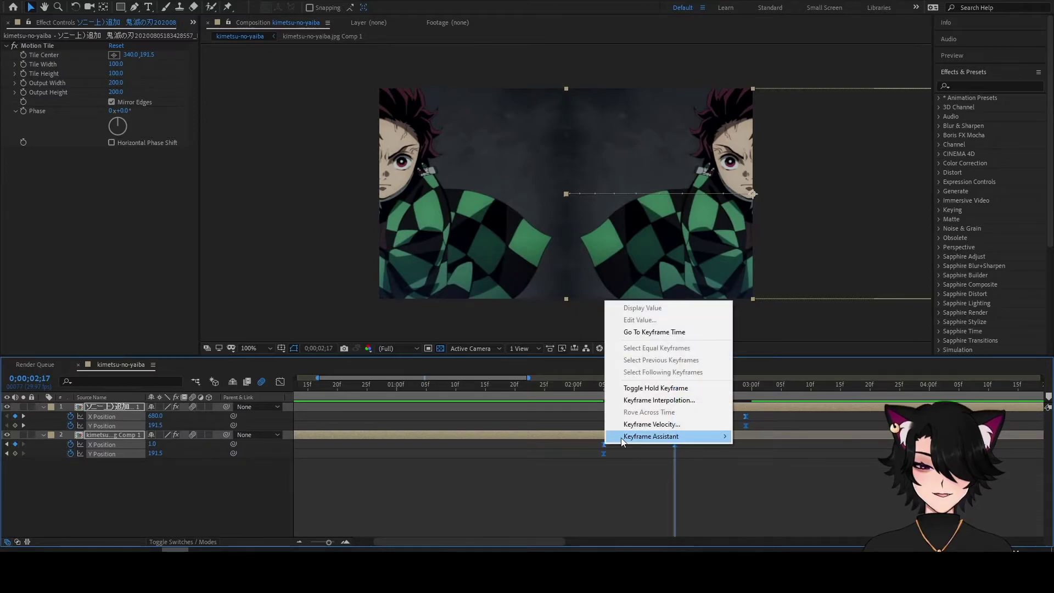
mouse_move(621, 437)
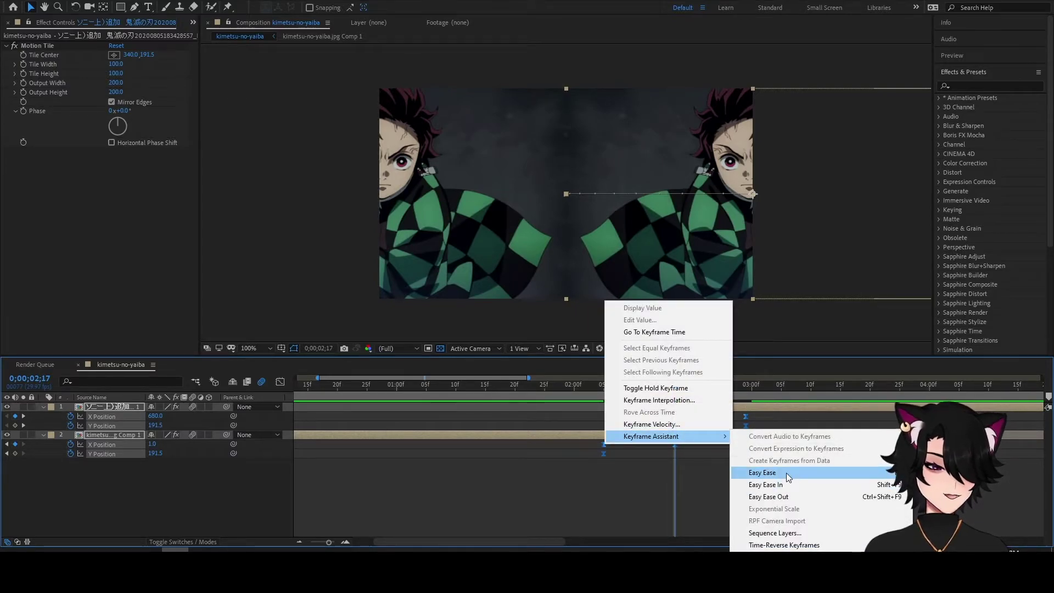
left_click(670, 506)
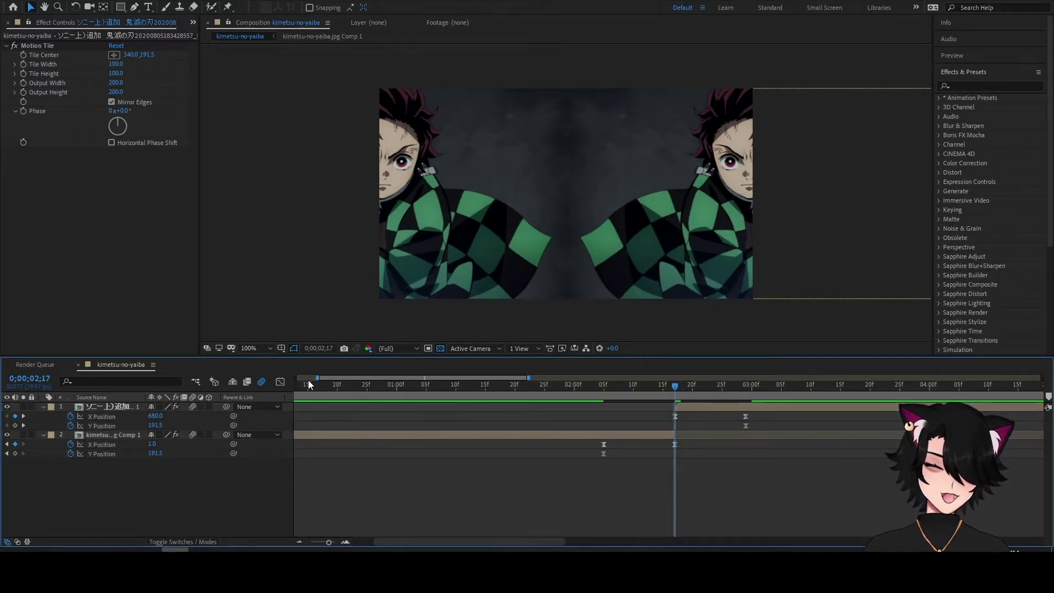
Step: Shape the first clip's X Position curve in the Graph Editor to stay flat and drop steeply at the cut
left_click_drag(848, 497, 545, 413)
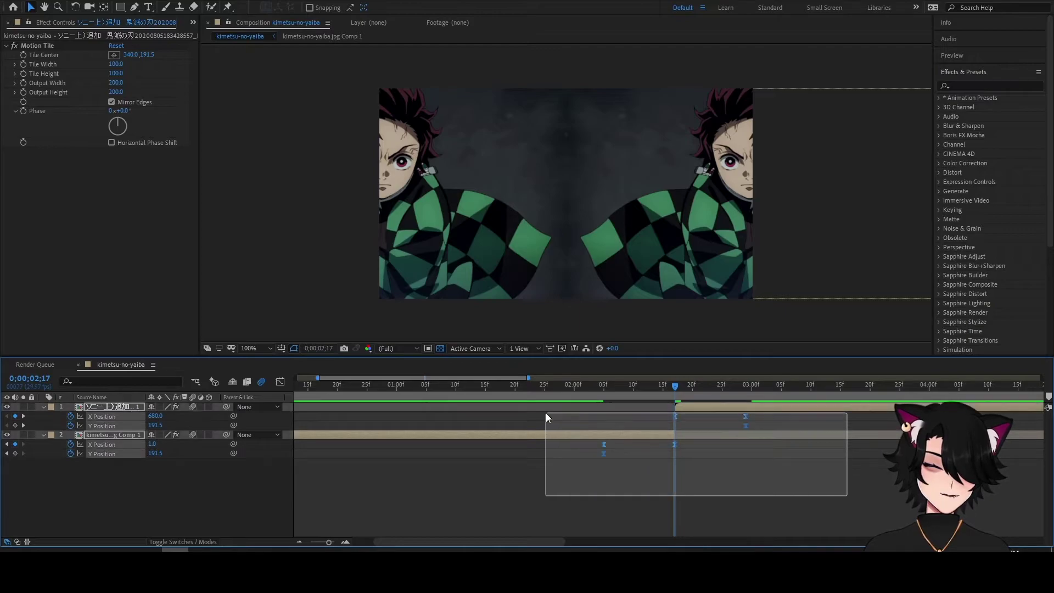
left_click(280, 382)
left_click(603, 463)
left_click_drag(628, 463, 675, 462)
left_click_drag(652, 510, 677, 474)
Step: Shape the second clip's X Position curve to fall steeply from the cut and flatten out, and close the Graph Editor
left_click(674, 411)
left_click_drag(699, 412, 671, 459)
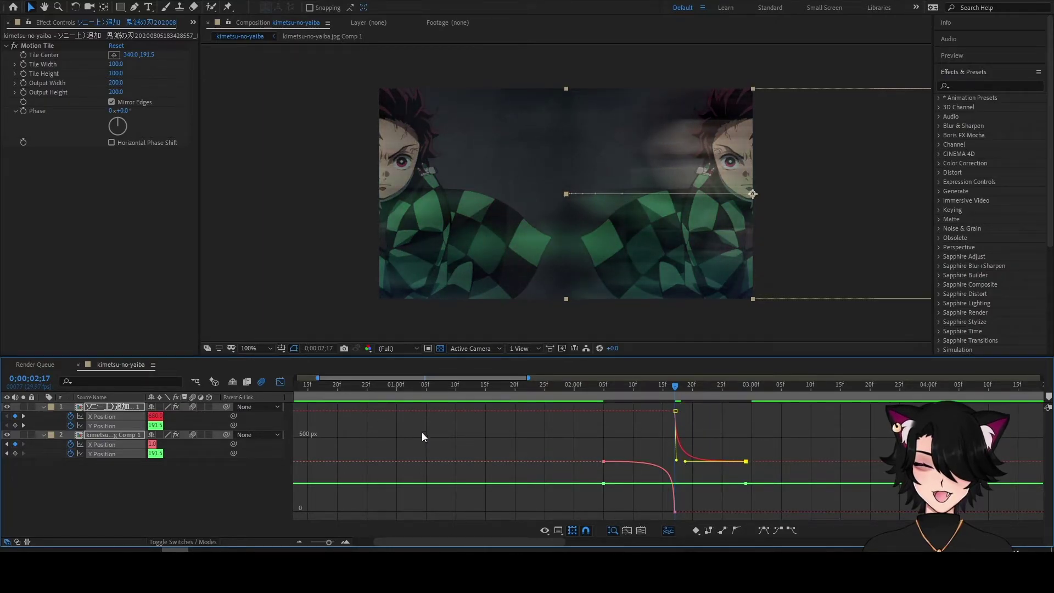
left_click(280, 383)
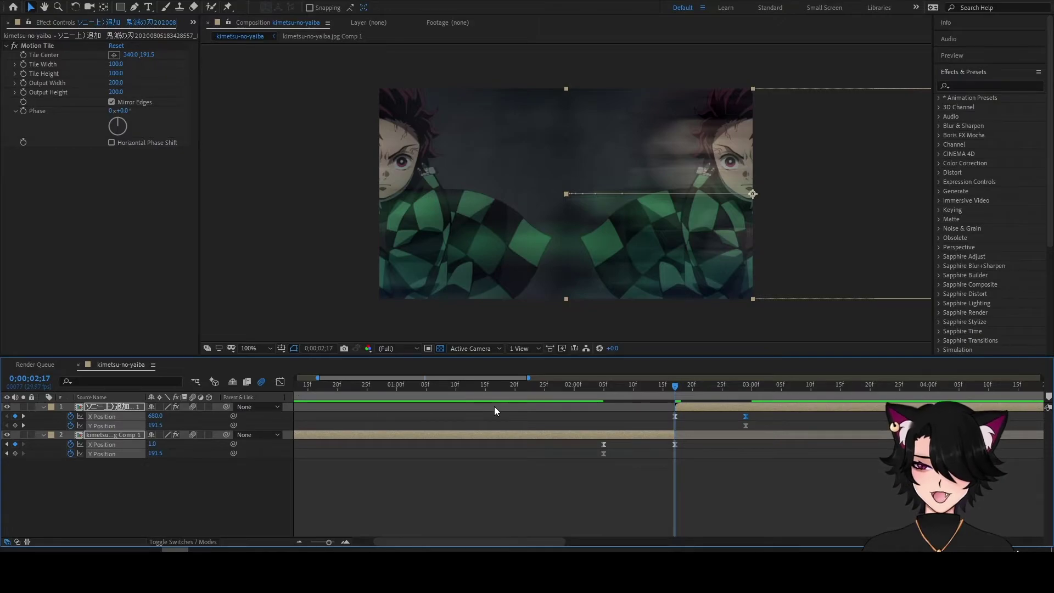
Step: Preview the horizontal slide transition from 0;00;02;01
left_click(580, 385)
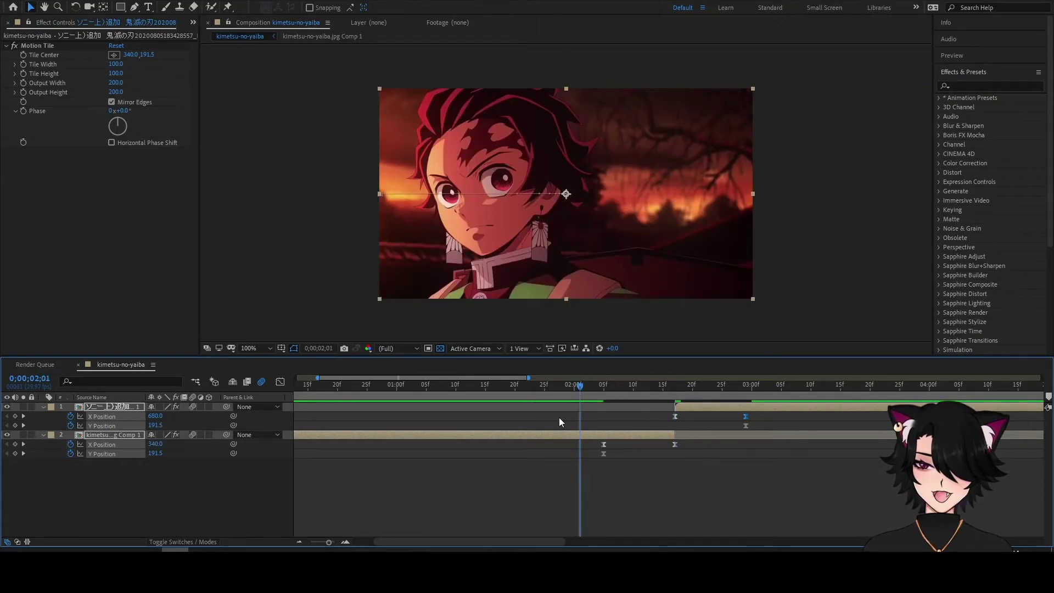
left_click(538, 482)
key("space")
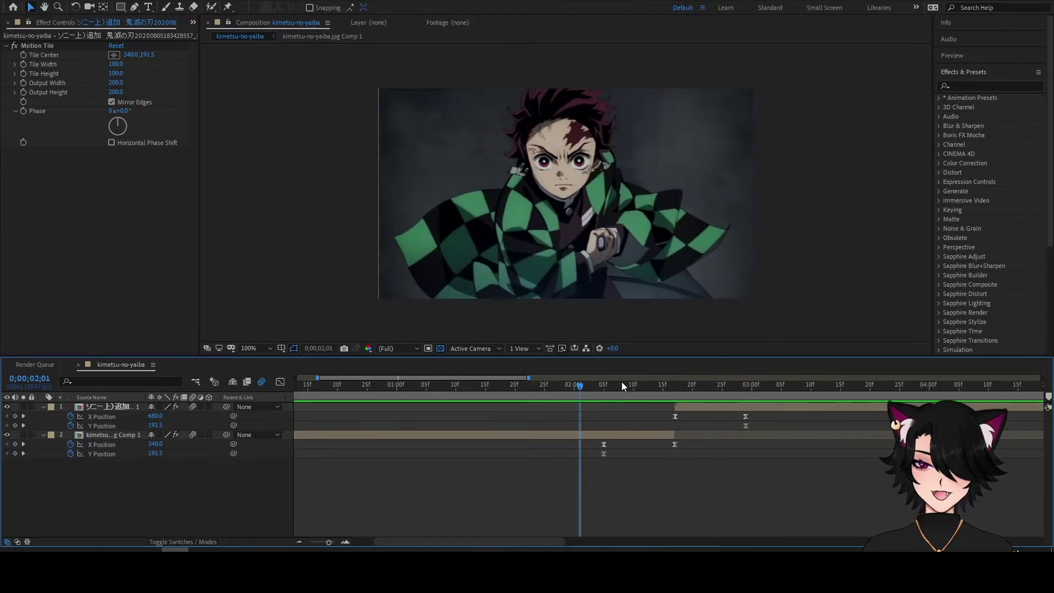
Step: Soften the X Position curves of both clips in the Graph Editor by adjusting their ease handles for a more gradual slide
left_click(621, 383)
left_click_drag(677, 445, 653, 423)
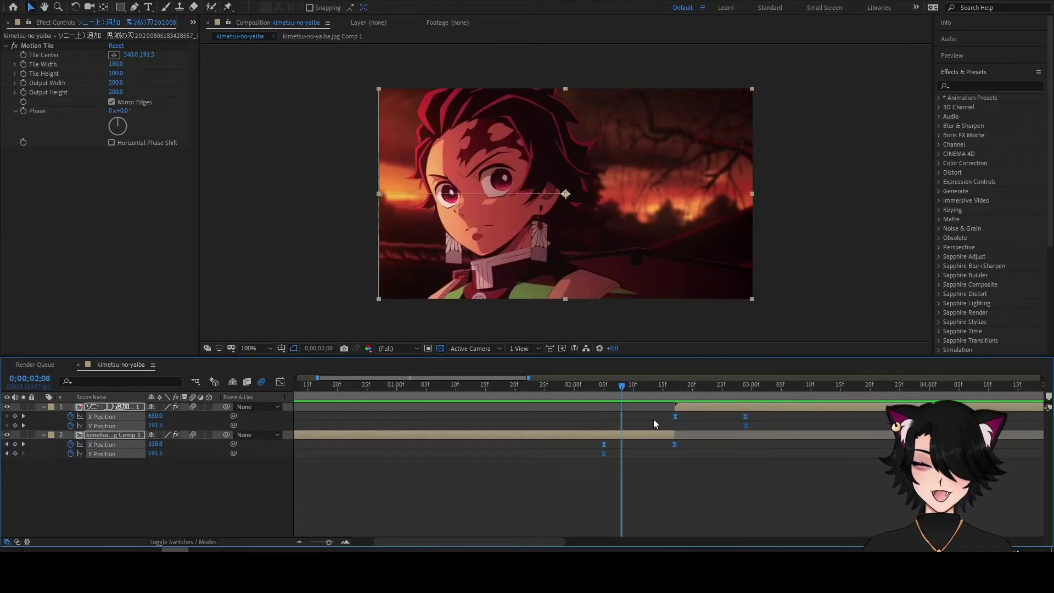
left_click(279, 382)
left_click_drag(619, 462, 665, 464)
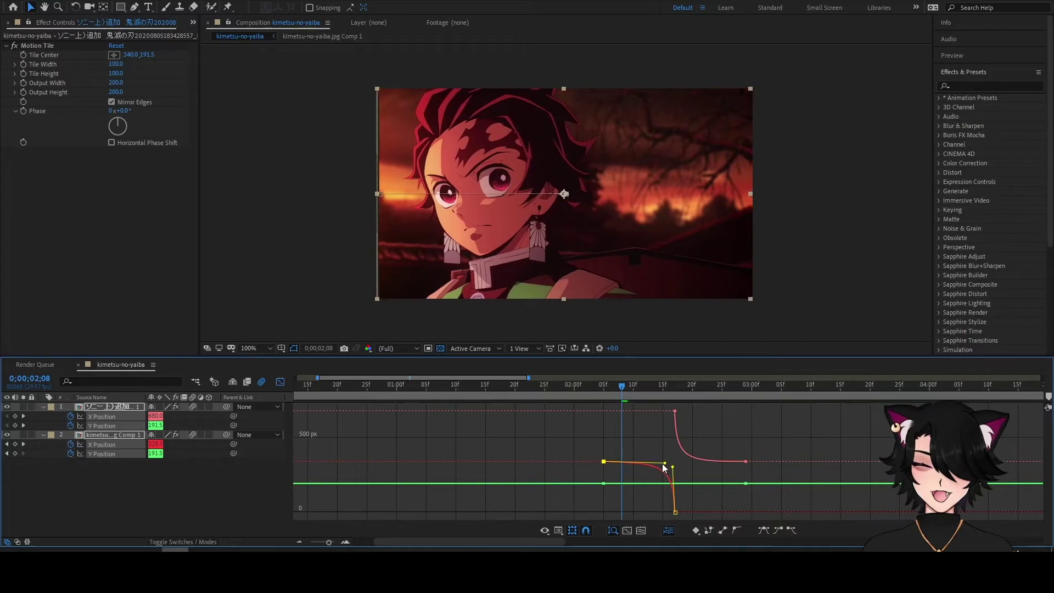
left_click(687, 461)
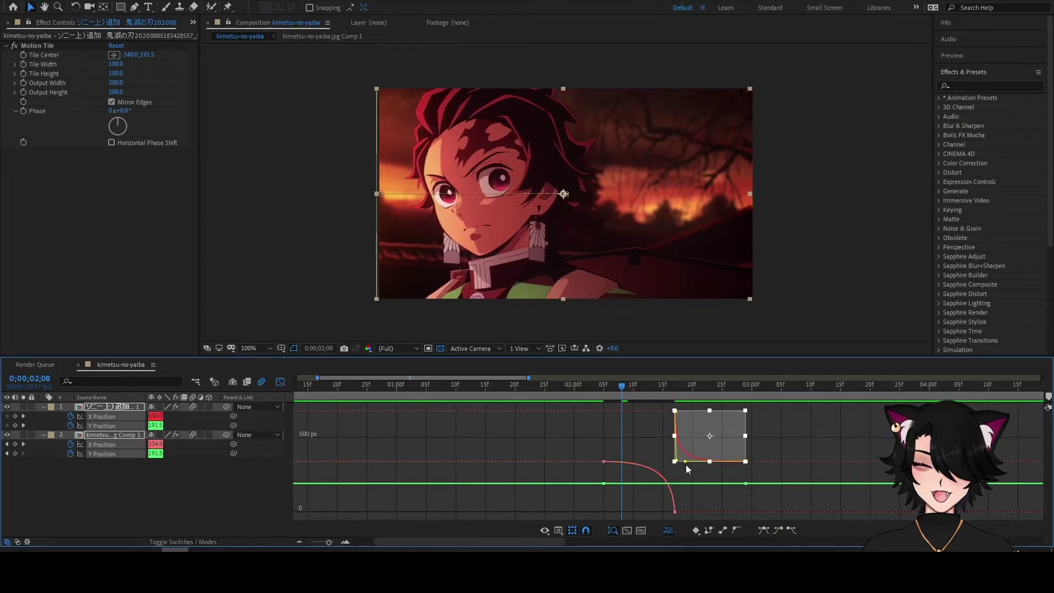
left_click_drag(686, 461, 709, 460)
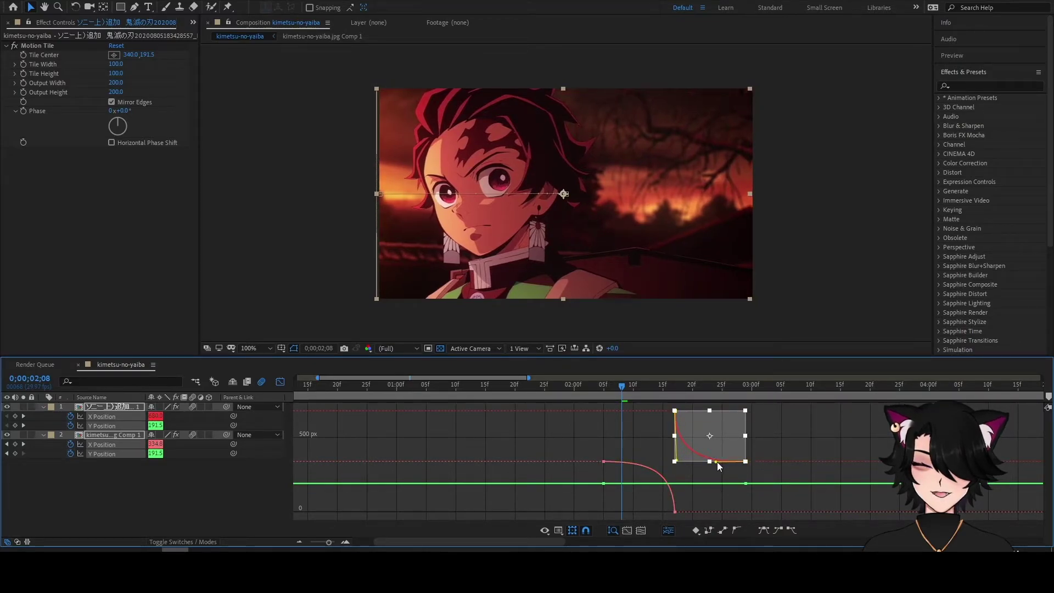
Step: Scrub through the first clip's slide up to 0;00;02;16 to check its motion before the cut
left_click(578, 455)
left_click(579, 397)
left_click_drag(576, 396, 669, 397)
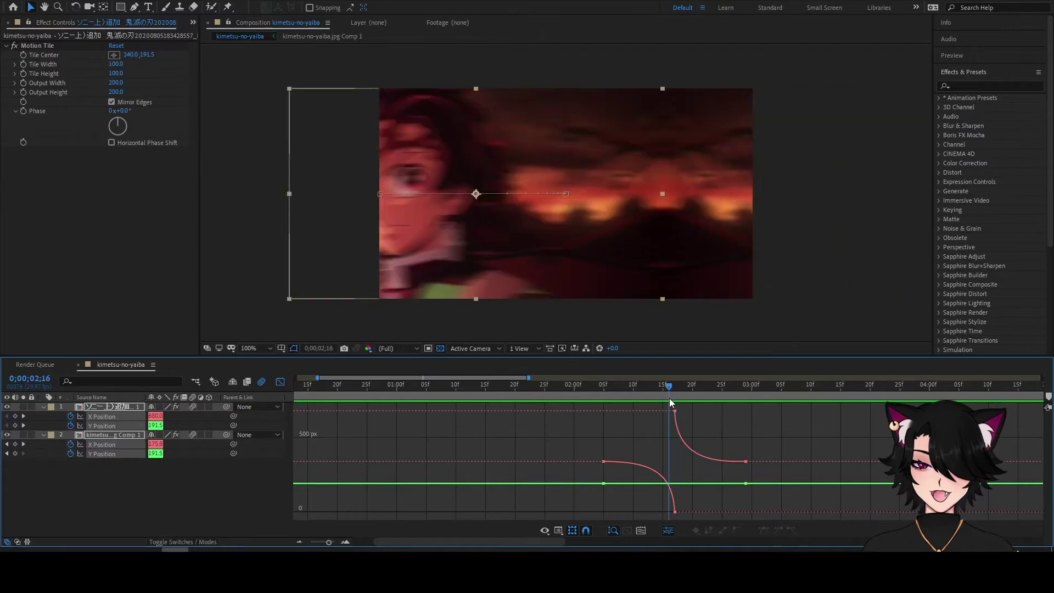
Step: Shorten the second clip's X Position handle at the cut and lengthen the ease into its last keyframe, previewing from 0;00;02;01
left_click(676, 455)
left_click_drag(676, 457, 673, 433)
left_click(579, 386)
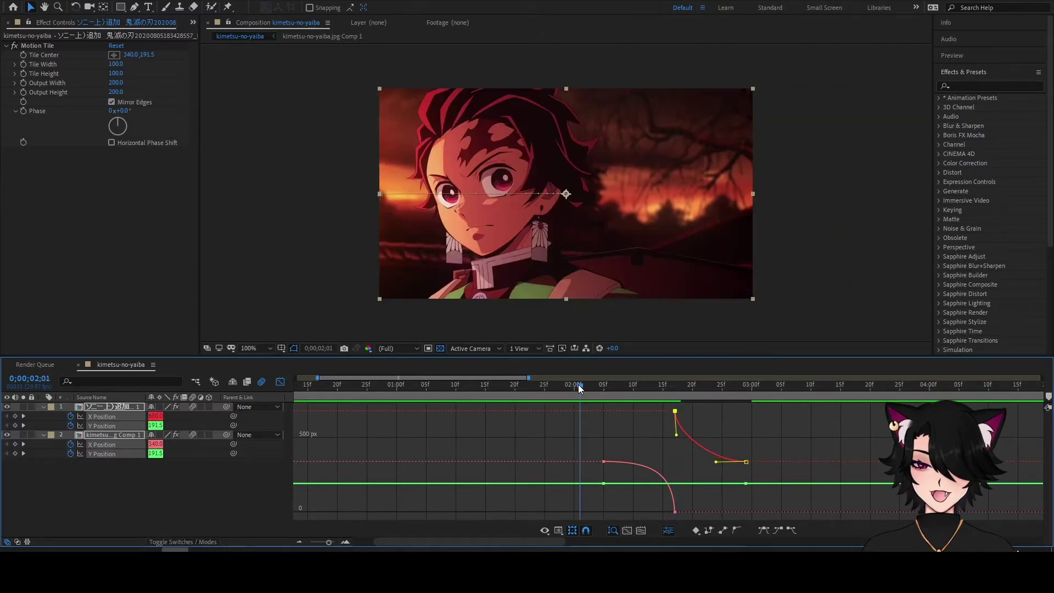
key("space")
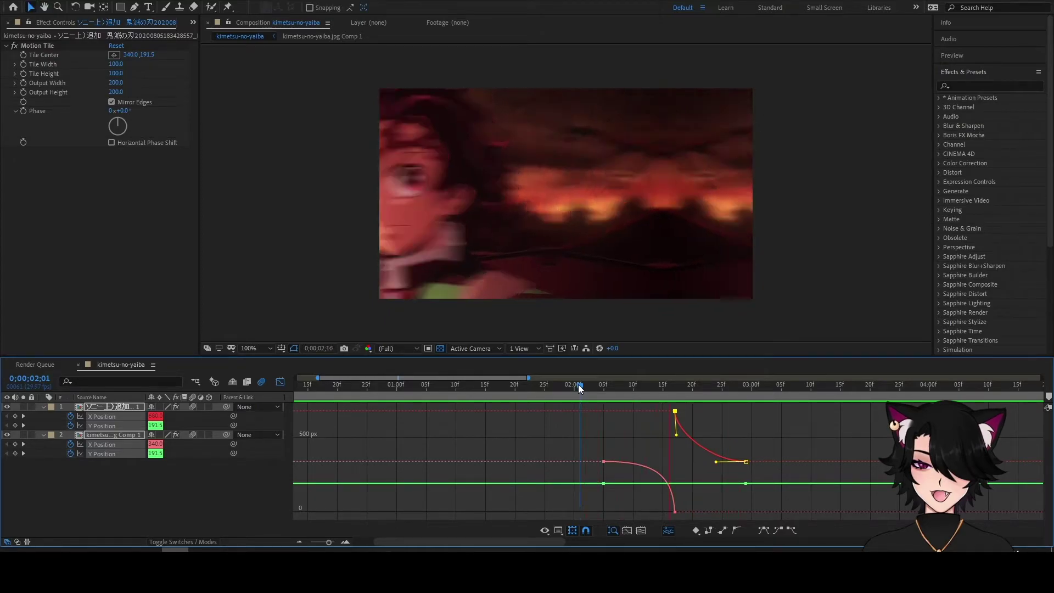
left_click_drag(716, 462, 679, 460)
left_click(565, 387)
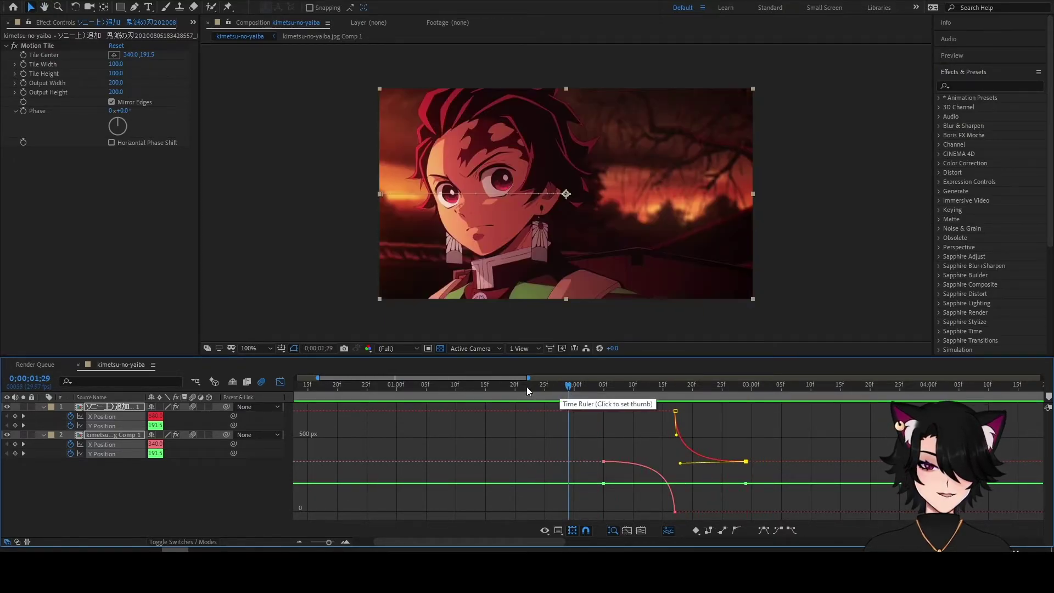
Step: Close the Graph Editor and collapse both layers' properties, with the current time at 0;00;02;10
left_click(280, 381)
key("u")
left_click(637, 391)
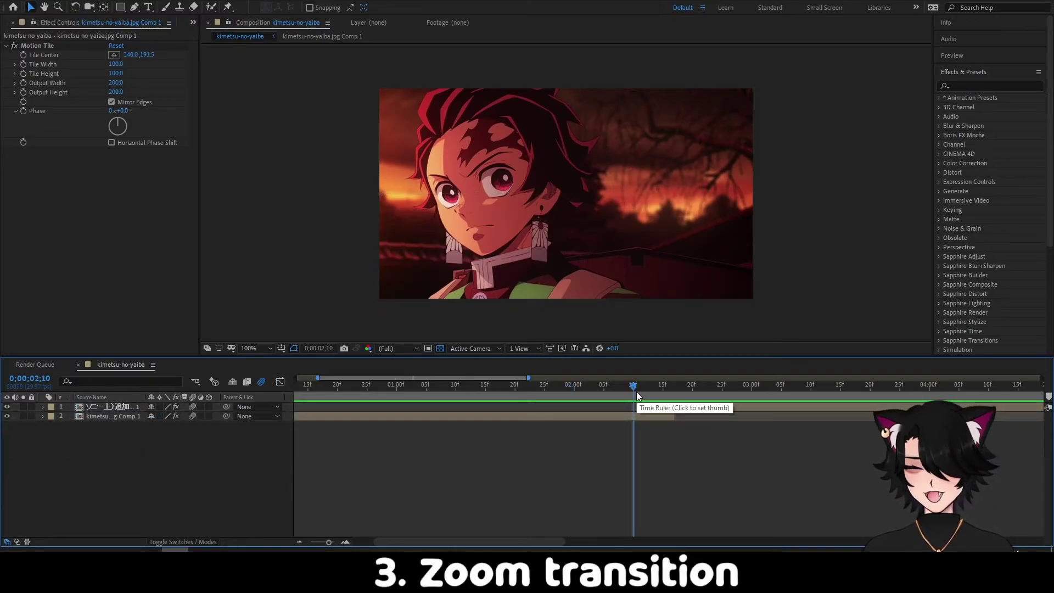
Step: Enable Scale keyframing on the first clip just before the cut and move the 100% keyframe back to about 0;00;02;07
left_click(639, 416)
key("s")
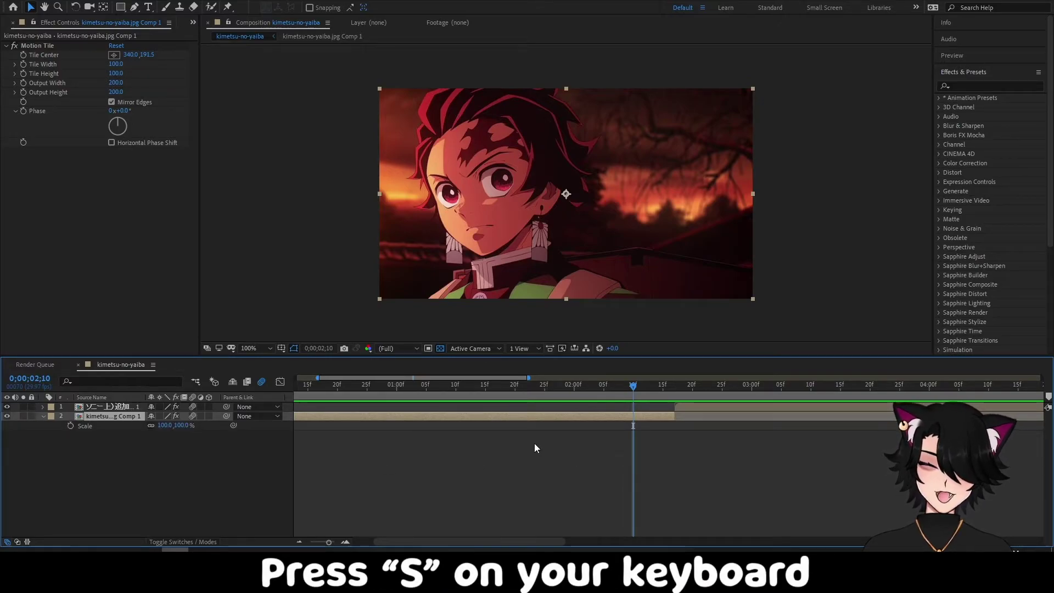
left_click_drag(663, 387, 667, 386)
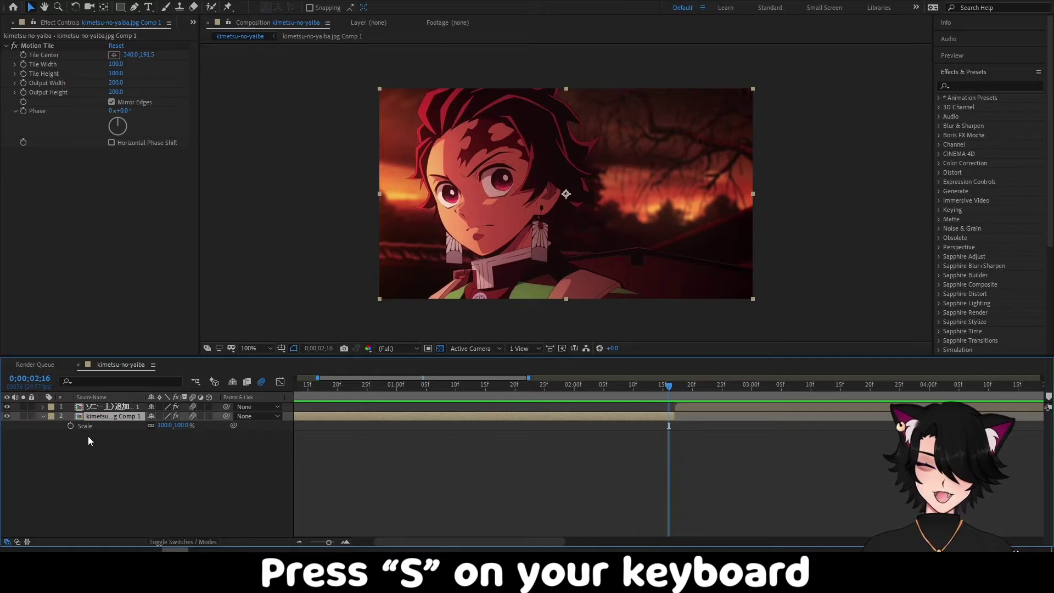
left_click(70, 426)
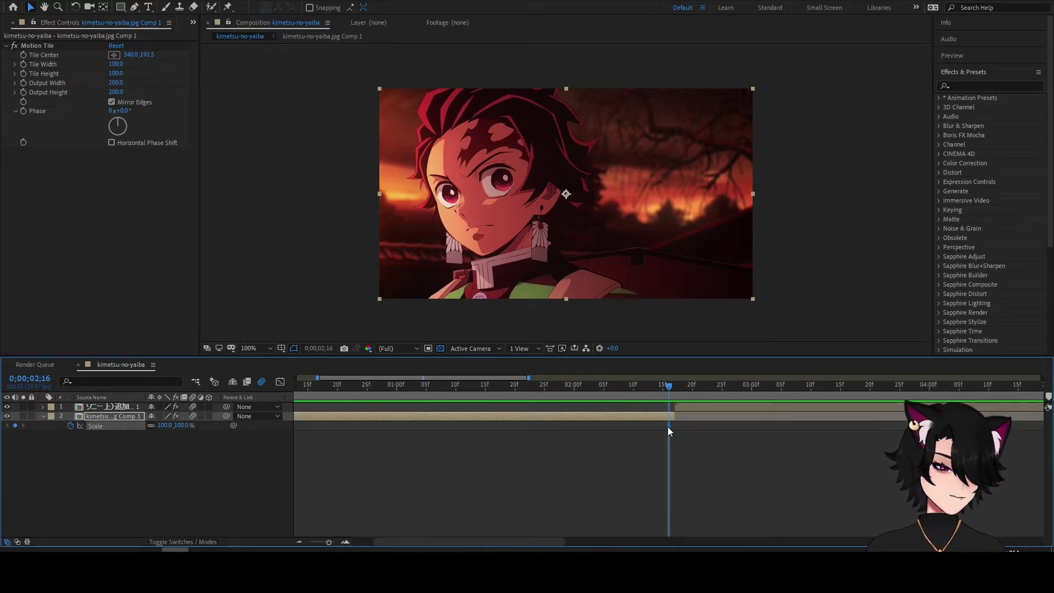
left_click_drag(667, 426, 612, 430)
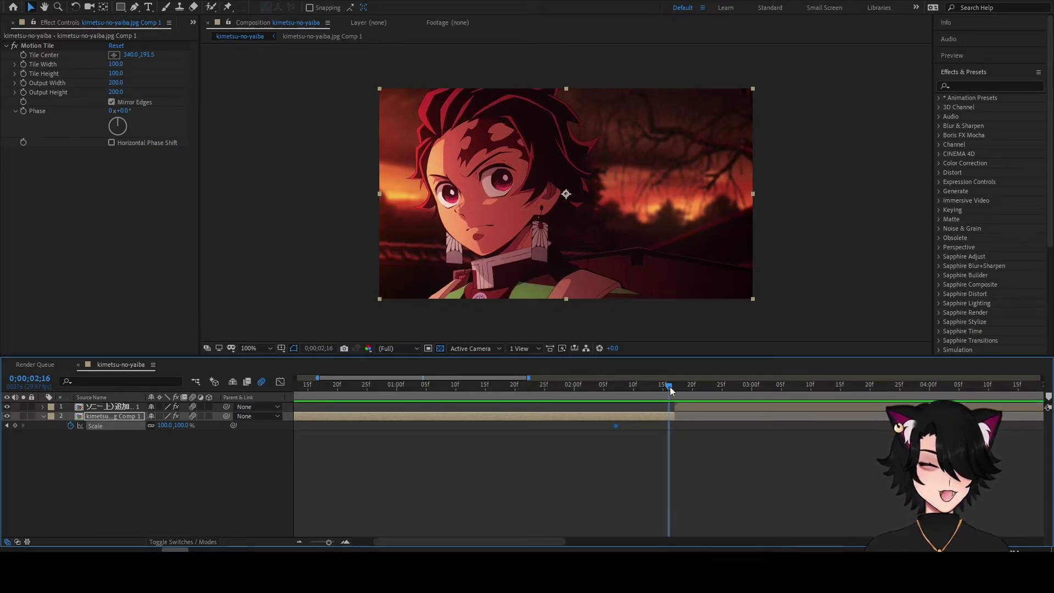
Step: Scale the first clip up to 181% near its end and move that keyframe onto the cut at 0;00;02;17
left_click_drag(166, 426, 206, 417)
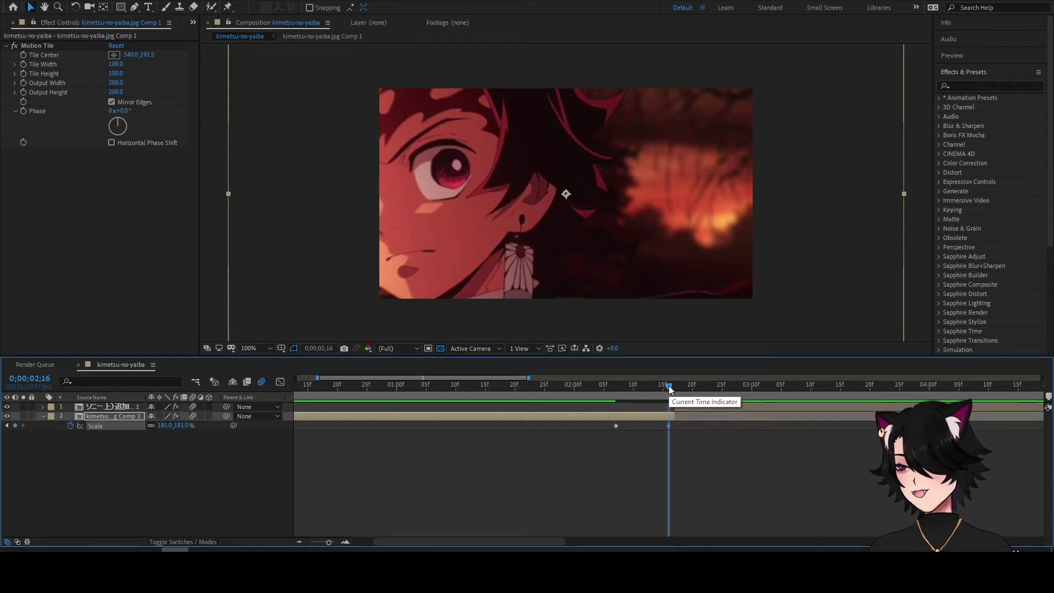
left_click_drag(671, 385, 674, 384)
left_click_drag(668, 425, 674, 426)
left_click(467, 442)
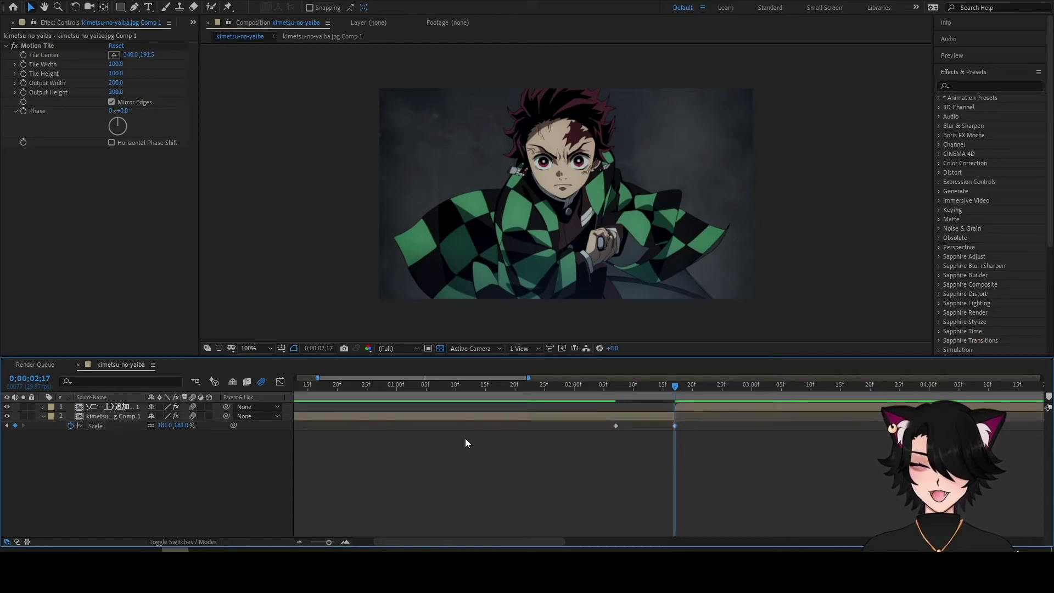
Step: Set the second clip's Scale to 50% at the cut, 0;00;02;17, and keyframe it there
left_click(714, 405)
key("s")
left_click_drag(172, 415, 145, 418)
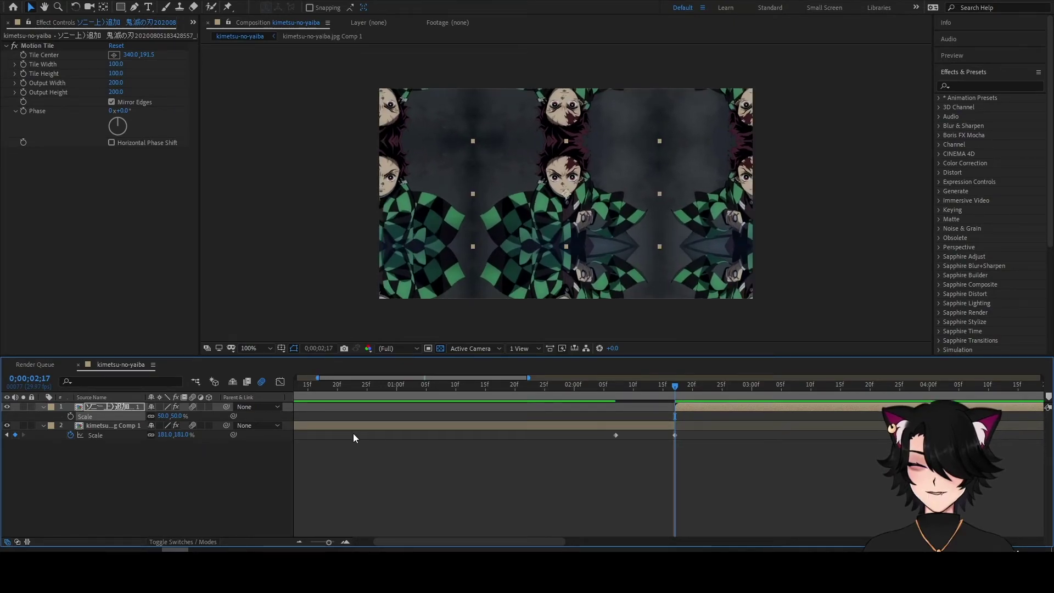
left_click(71, 416)
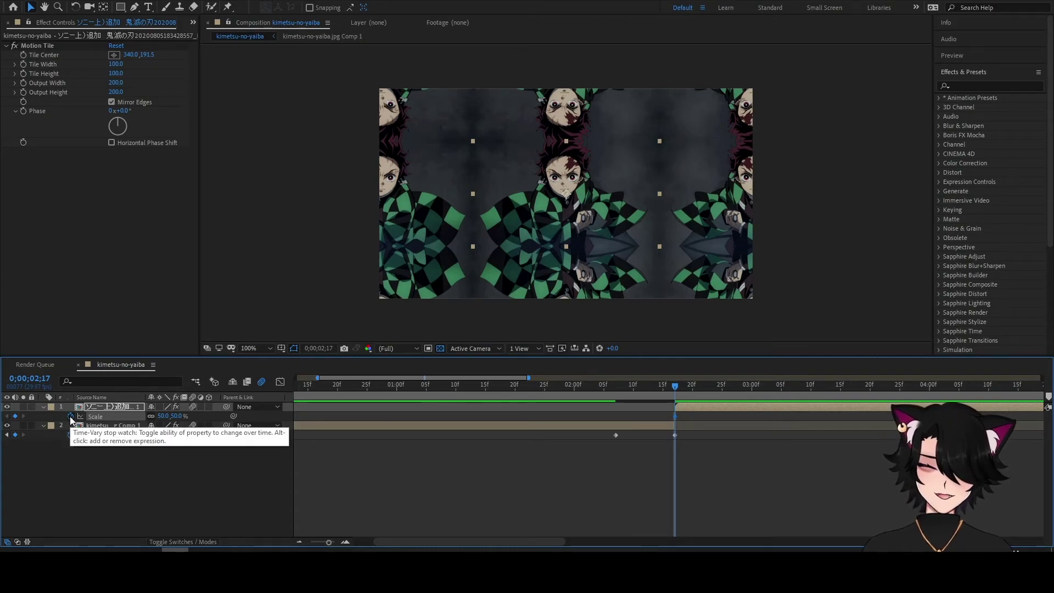
Step: Add a 100% Scale keyframe to the second clip at 0;00;03;00
left_click(751, 388)
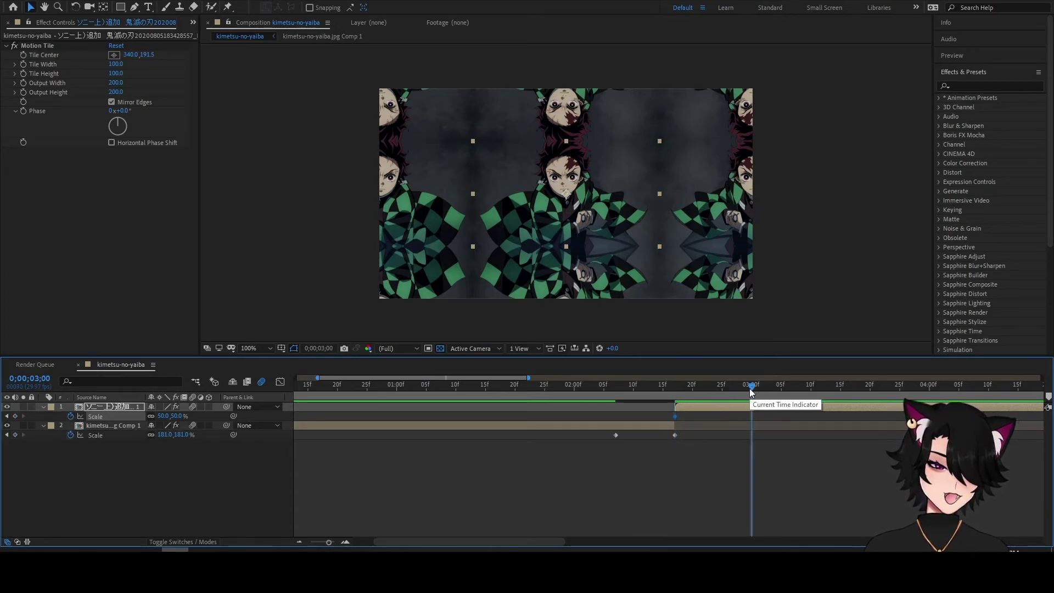
left_click(175, 416)
type("100")
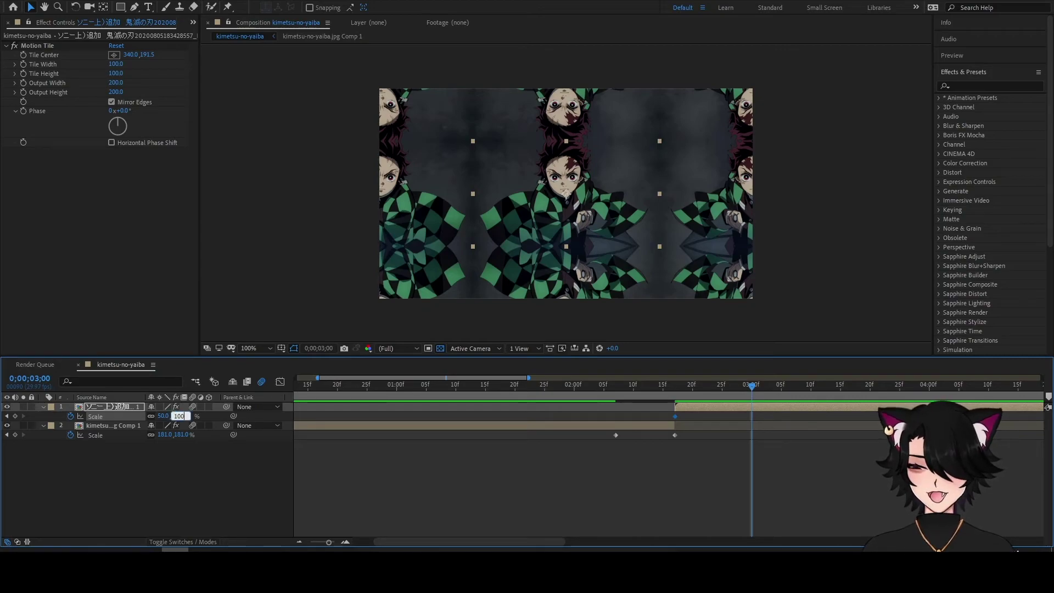
key("Return")
Step: Apply Easy Ease to all Scale keyframes of both clips
left_click_drag(808, 472, 522, 407)
right_click(674, 437)
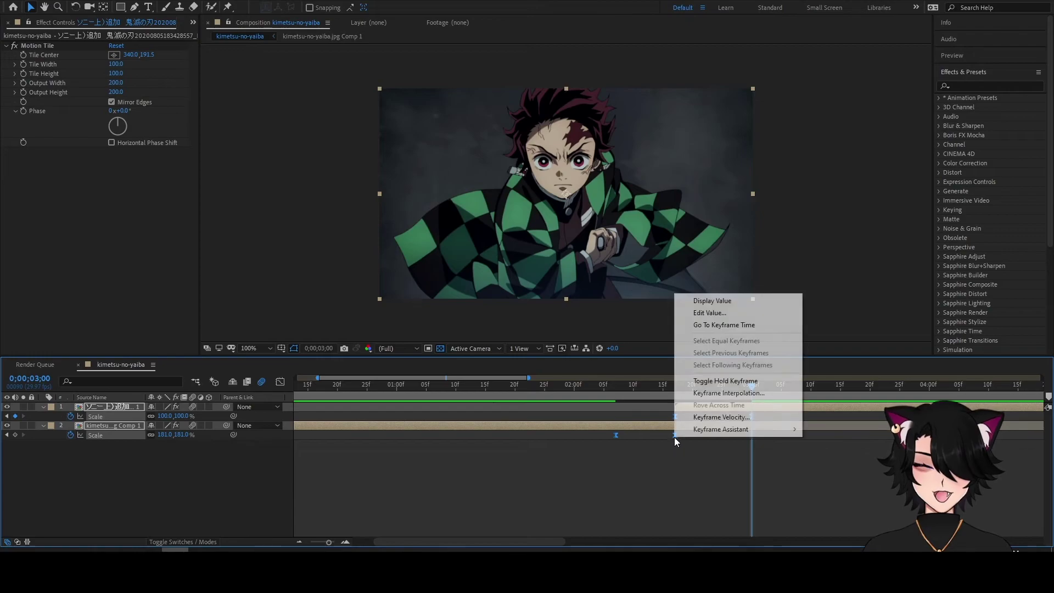
mouse_move(688, 431)
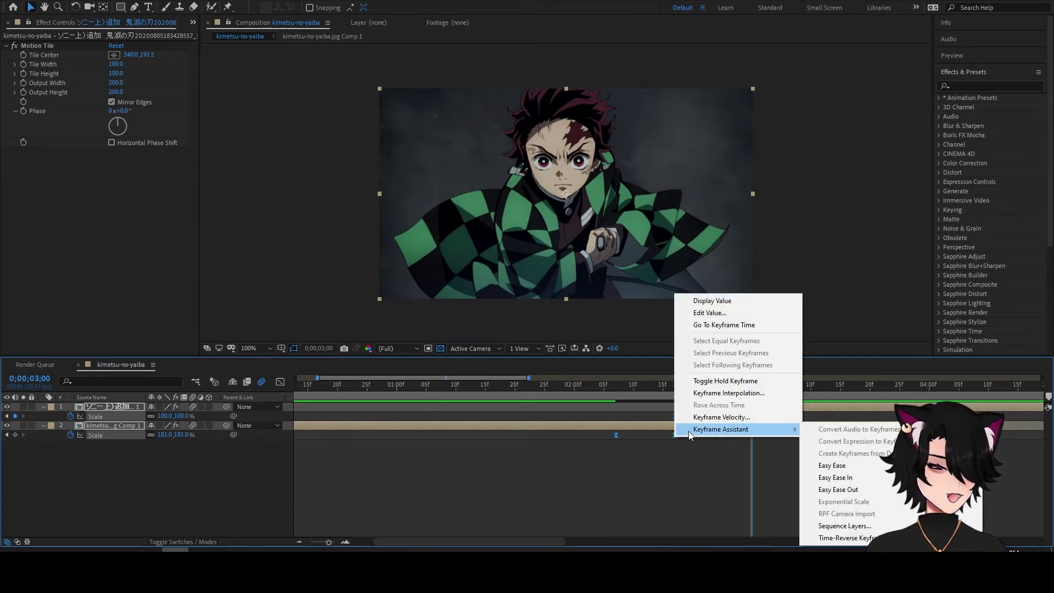
left_click(858, 464)
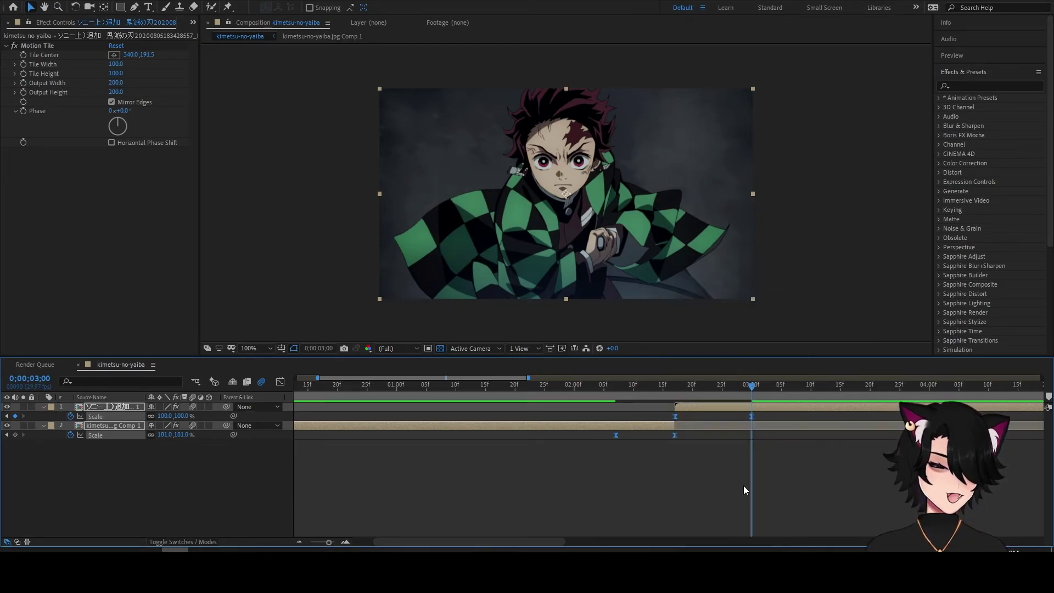
Step: Shape both clips' Scale curves in the Graph Editor with a slow start, a steep change at the cut and a slow finish
left_click(281, 381)
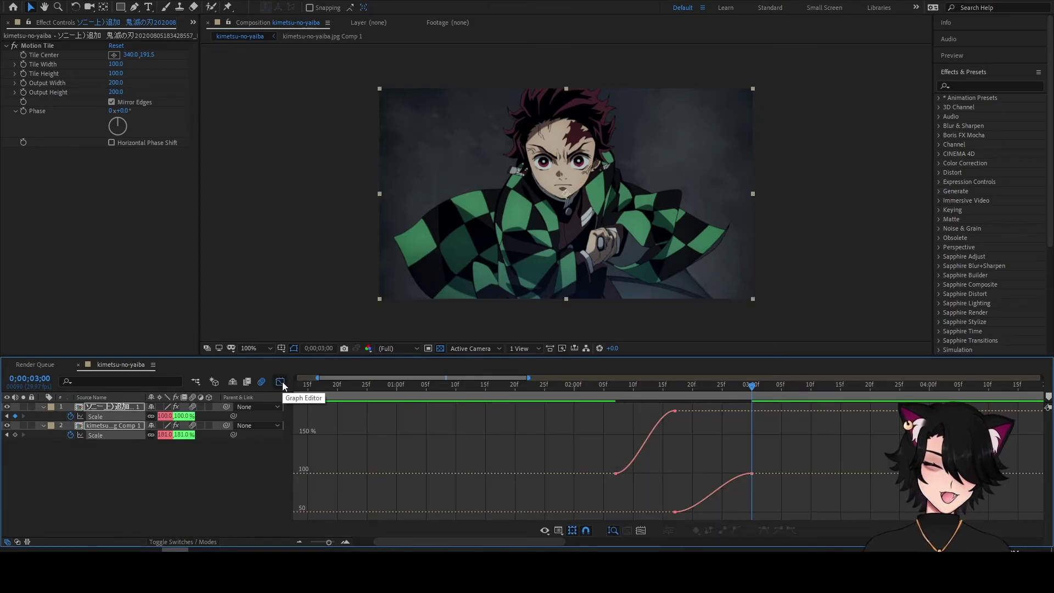
left_click(616, 474)
left_click_drag(635, 473, 668, 473)
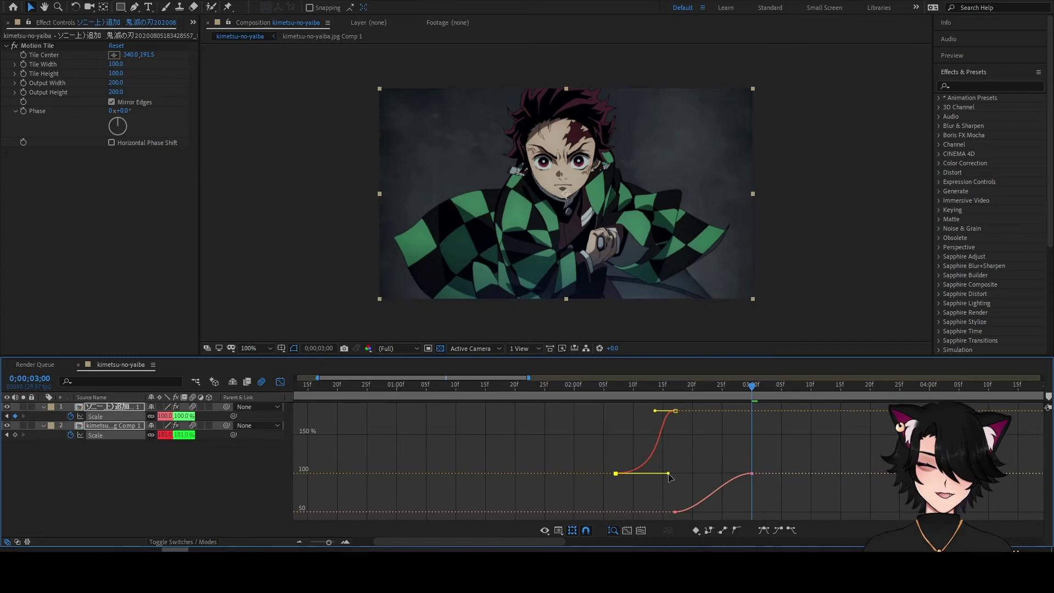
left_click_drag(655, 410, 673, 464)
left_click(675, 511)
left_click_drag(694, 512, 679, 471)
Step: Close the Graph Editor and preview the zoom transition from 0;00;01;25
left_click(591, 386)
left_click(544, 384)
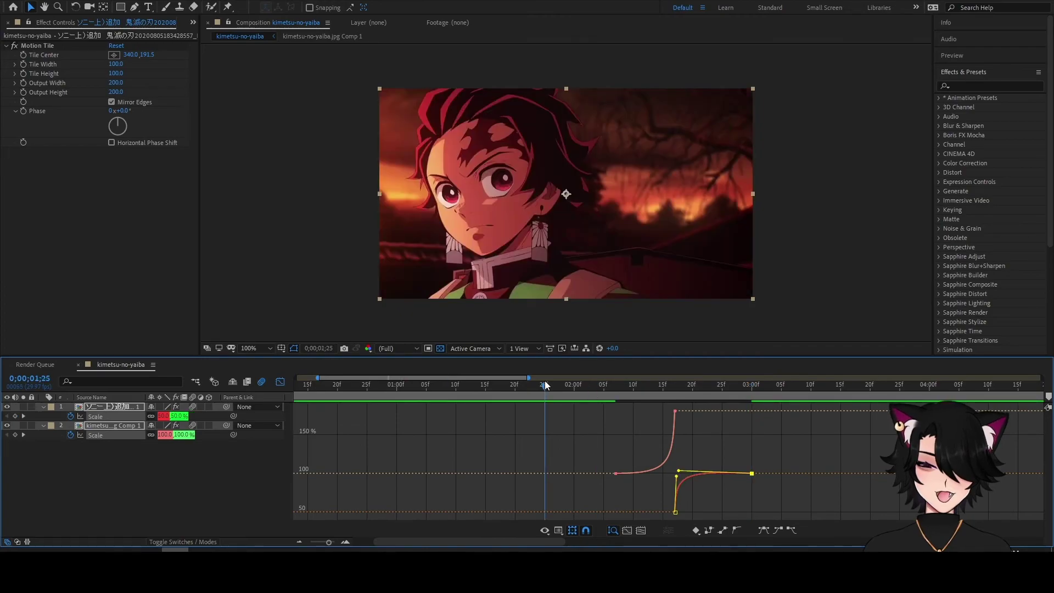
left_click(280, 381)
left_click(647, 460)
key("space")
Step: Shorten the first clip's Scale handle at the cut in the Graph Editor and return the current time to 0;00;02;04
left_click(640, 387)
left_click(675, 434)
left_click(280, 381)
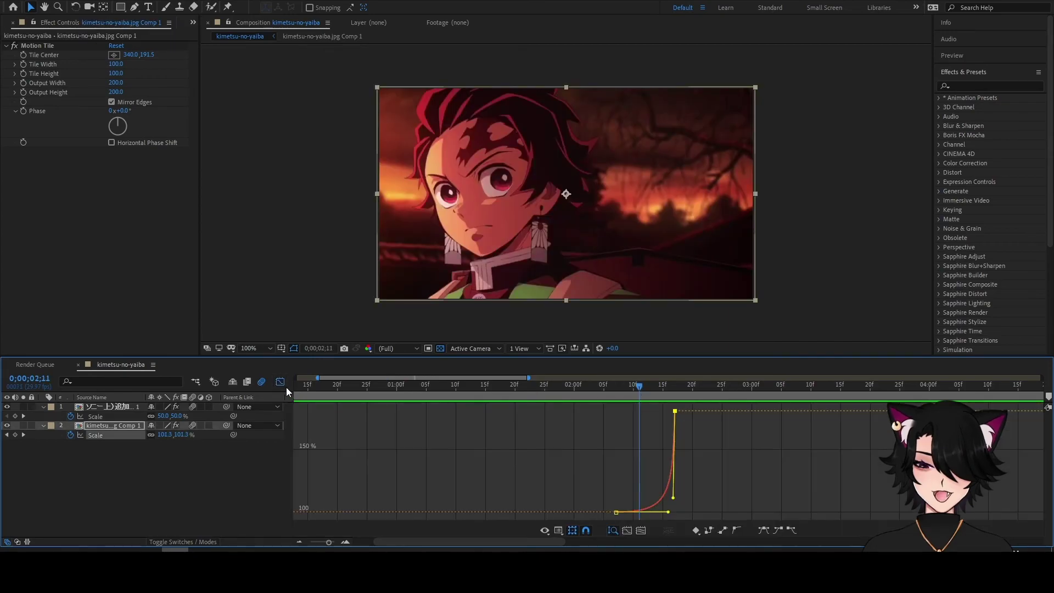
left_click_drag(673, 499, 685, 460)
left_click_drag(640, 387, 598, 388)
left_click(280, 381)
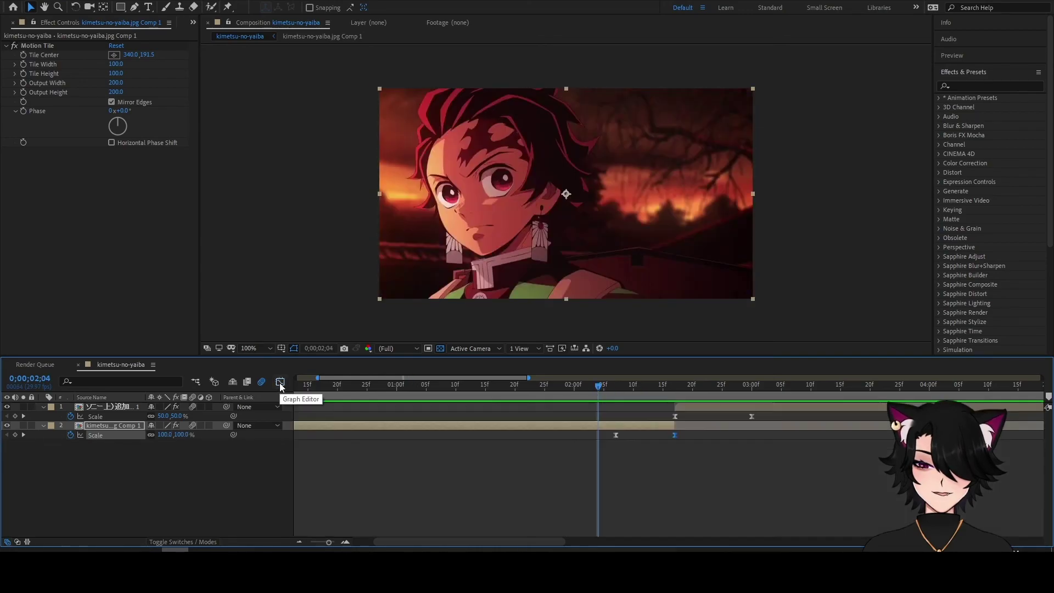
Step: Shorten both ease handles of the second clip's Scale curve in the Graph Editor and preview the zoom from 0;00;02;01
left_click(598, 420)
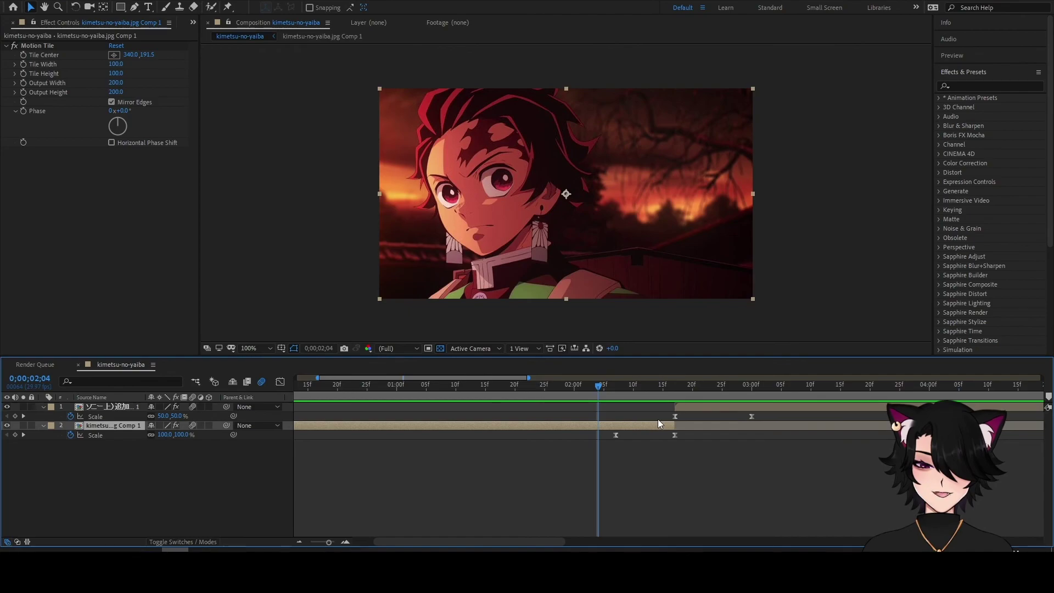
left_click(675, 416)
left_click(280, 381)
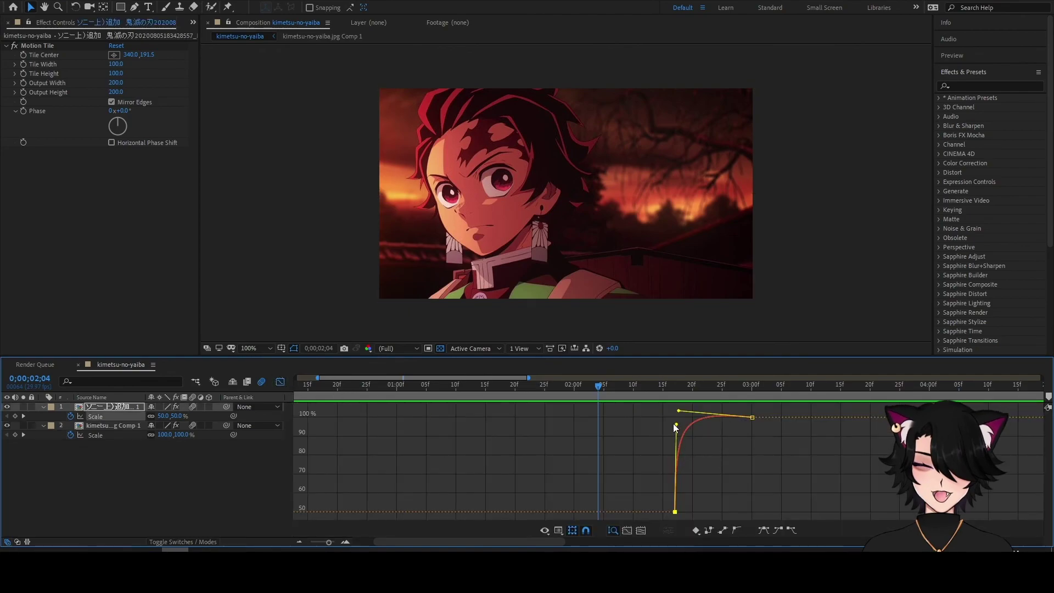
mouse_move(679, 411)
left_mouse_down()
mouse_move(707, 423)
mouse_move(694, 421)
left_mouse_up()
left_click_drag(604, 387, 577, 386)
key("space")
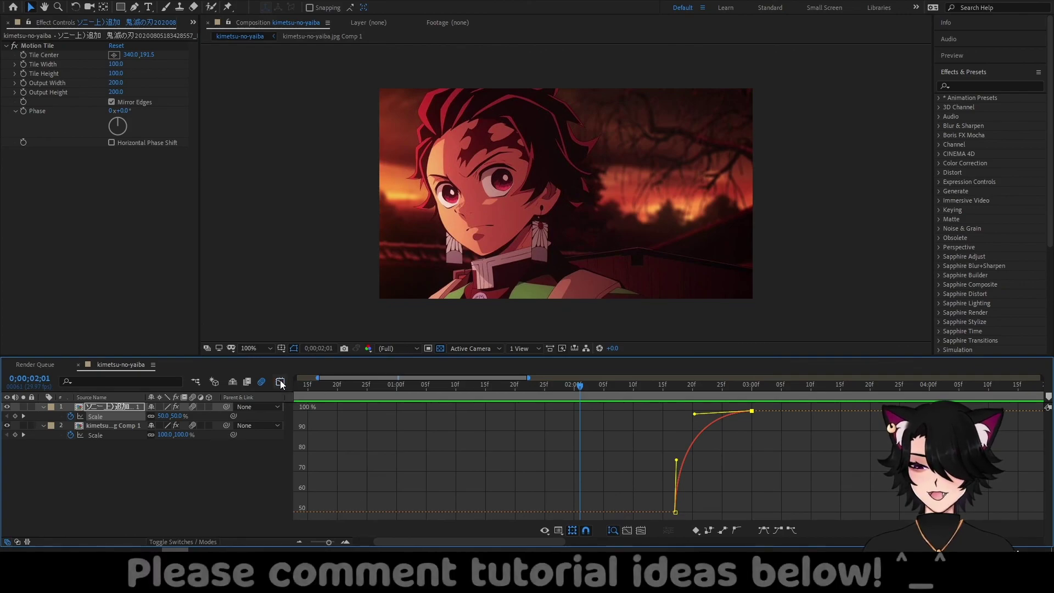
left_click(280, 381)
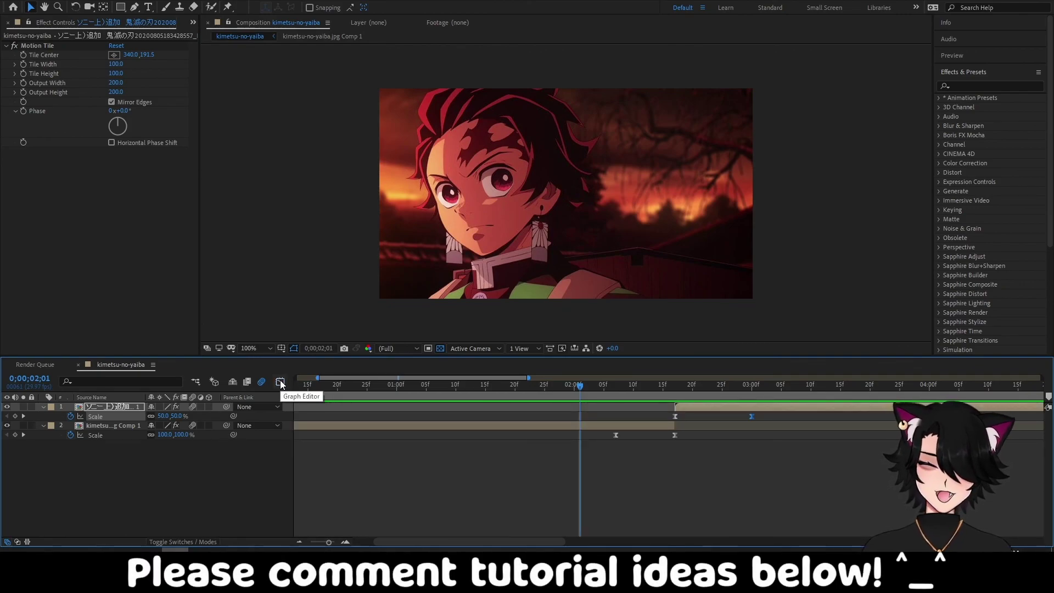